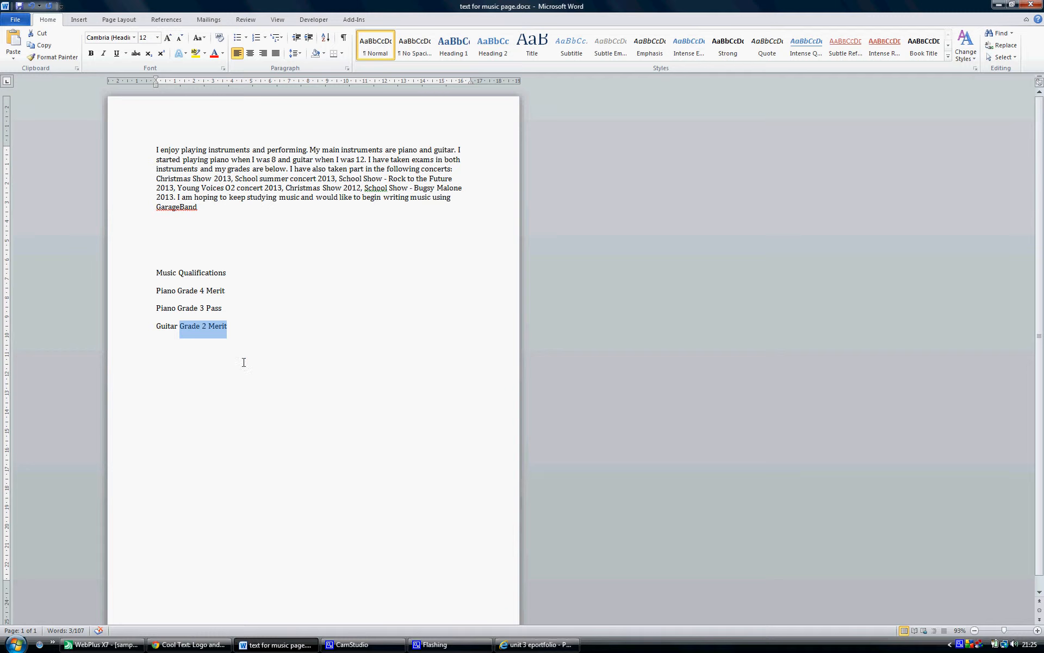
Switch to WebPlus and insert a default-format table of 4 rows and 2 columns, about 284 by 331 pix, below the Music page text.
left_click(243, 362)
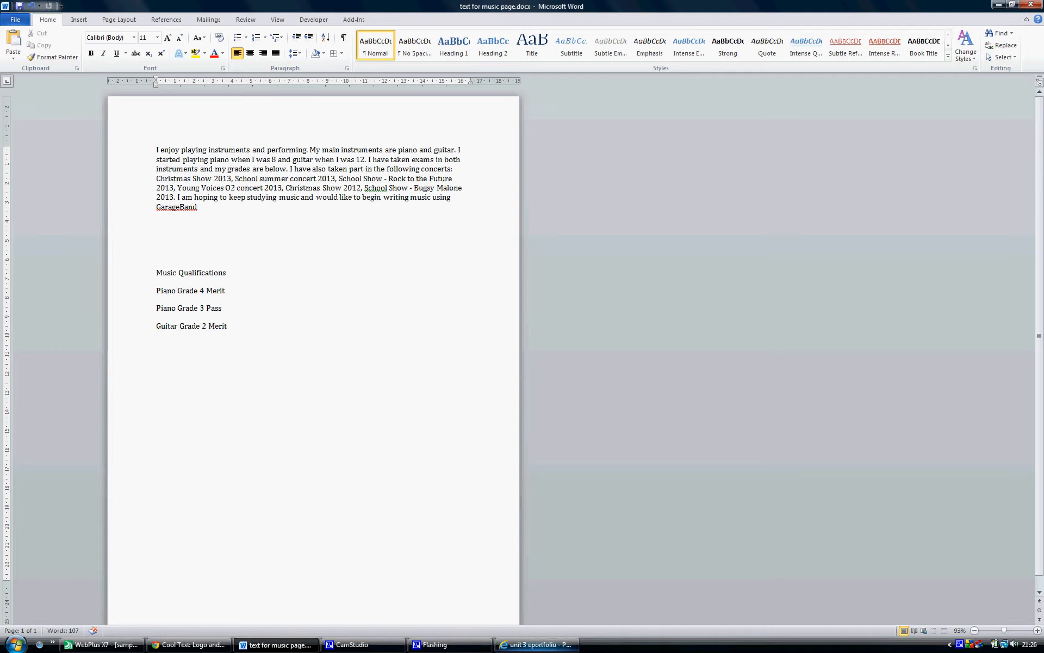
mouse_move(538, 647)
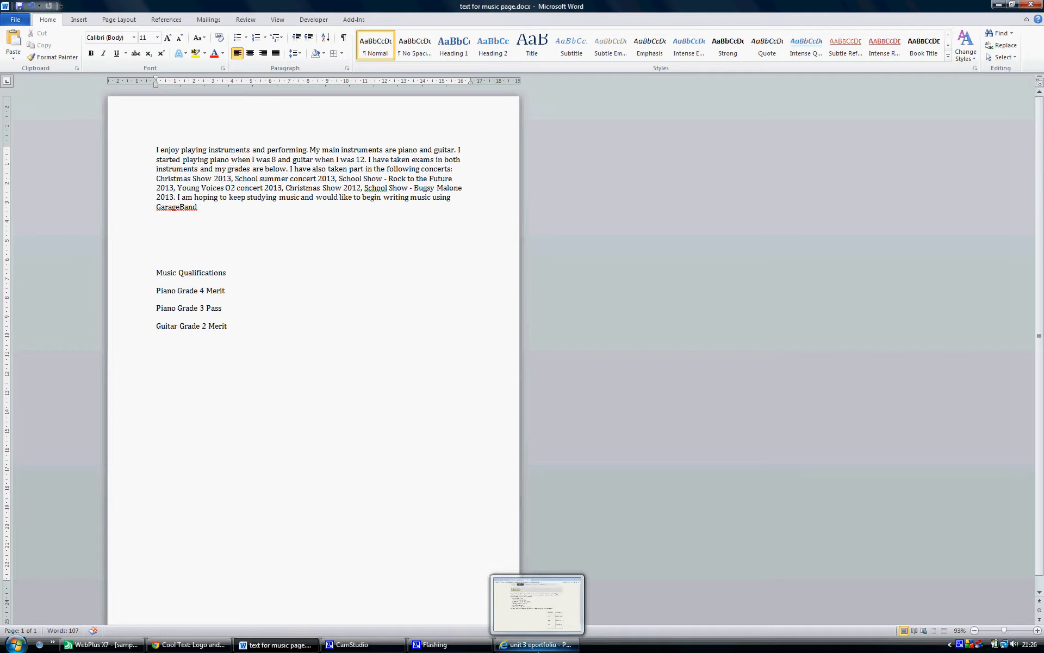
left_click(103, 644)
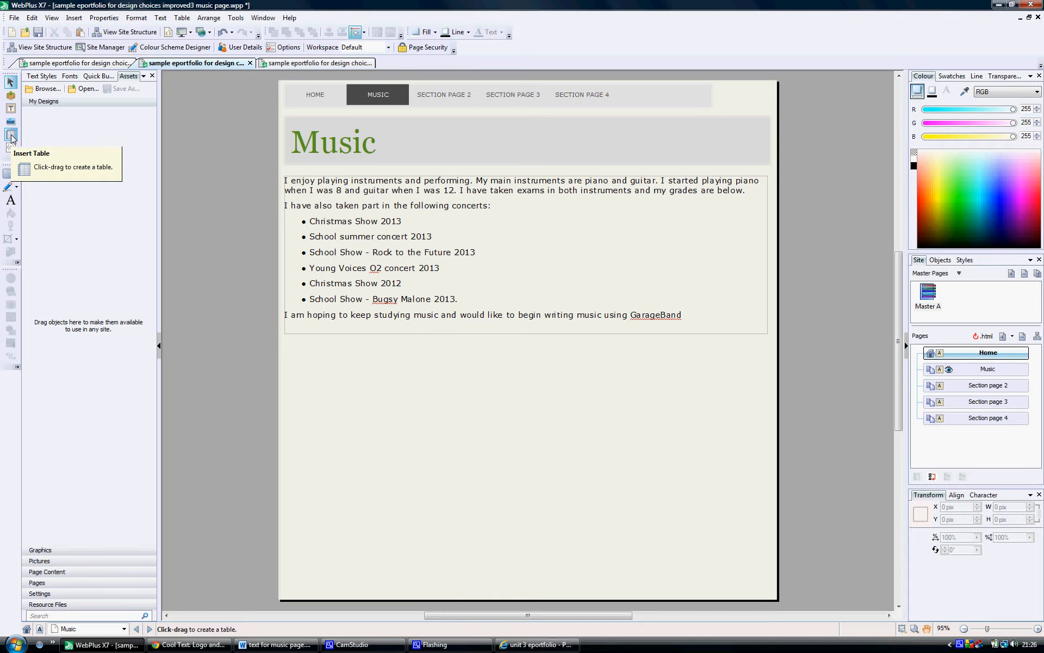
left_click(11, 136)
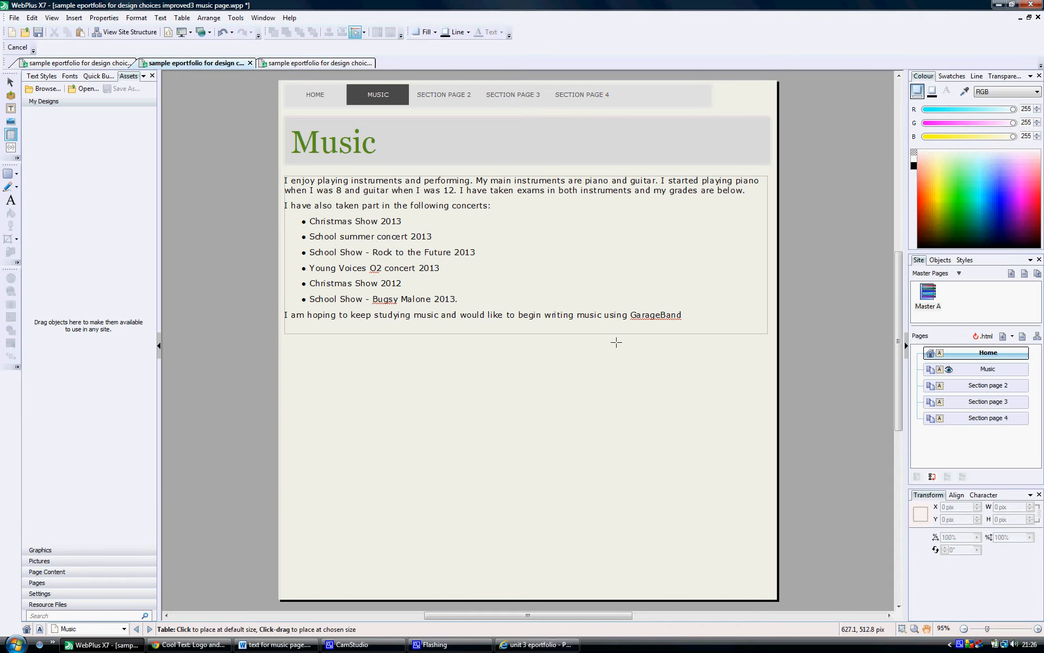
left_click_drag(625, 346, 765, 510)
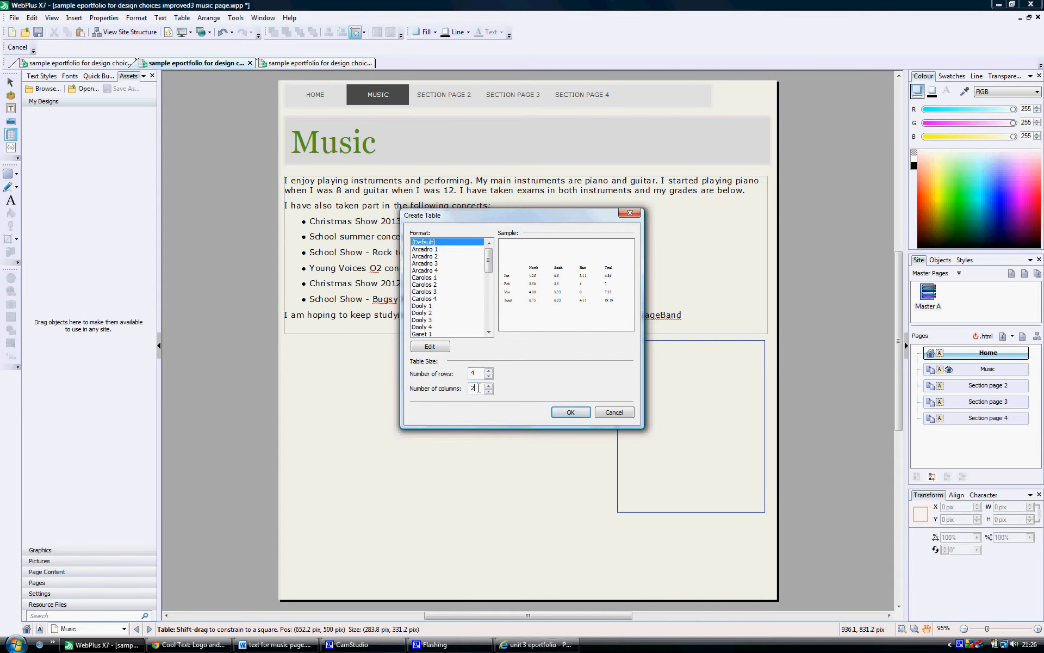
mouse_move(490, 254)
left_mouse_down()
mouse_move(490, 298)
mouse_move(491, 250)
left_mouse_up()
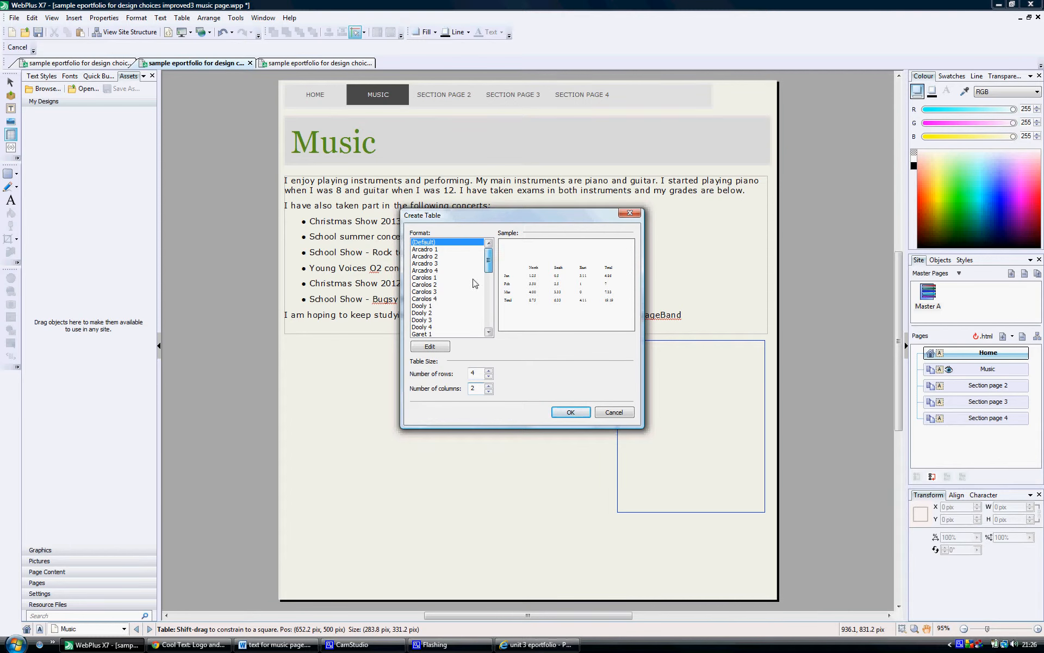
left_click(570, 412)
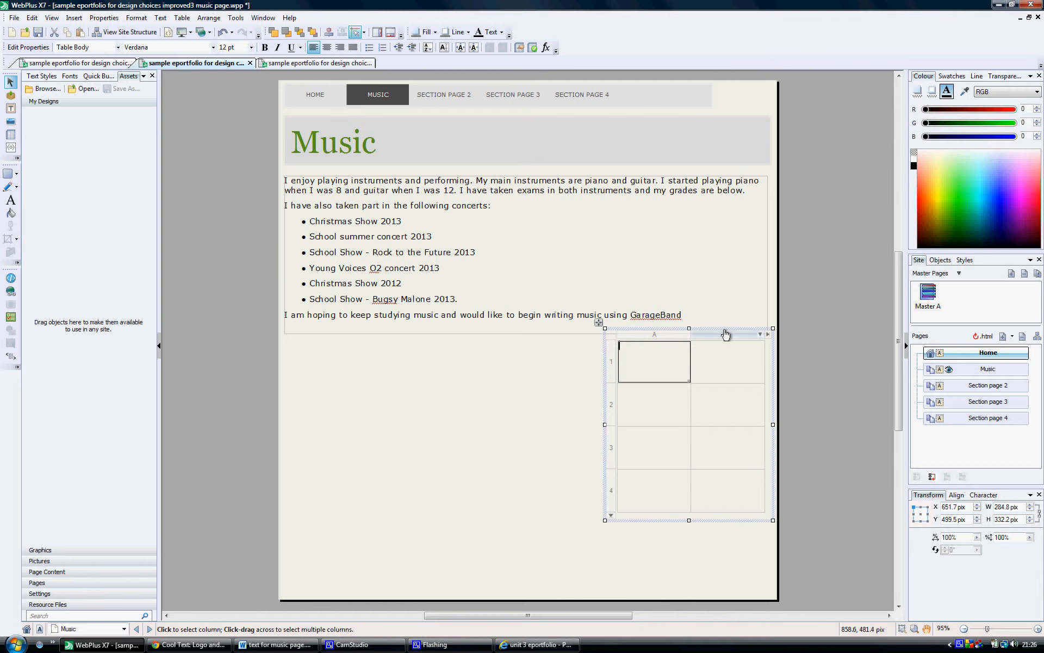
Move the table to X 656.5 pix, Y 500 pix and enter the heading Instrument in cell A1.
left_click_drag(724, 329, 727, 329)
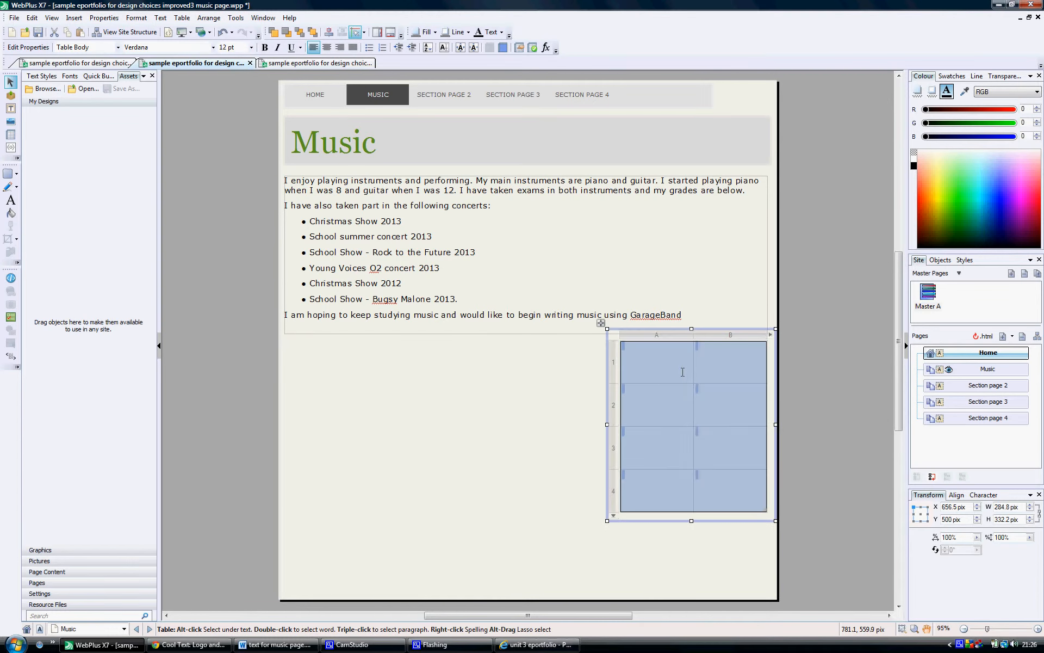
left_click(682, 372)
left_click(722, 369)
left_click(667, 410)
left_click(668, 374)
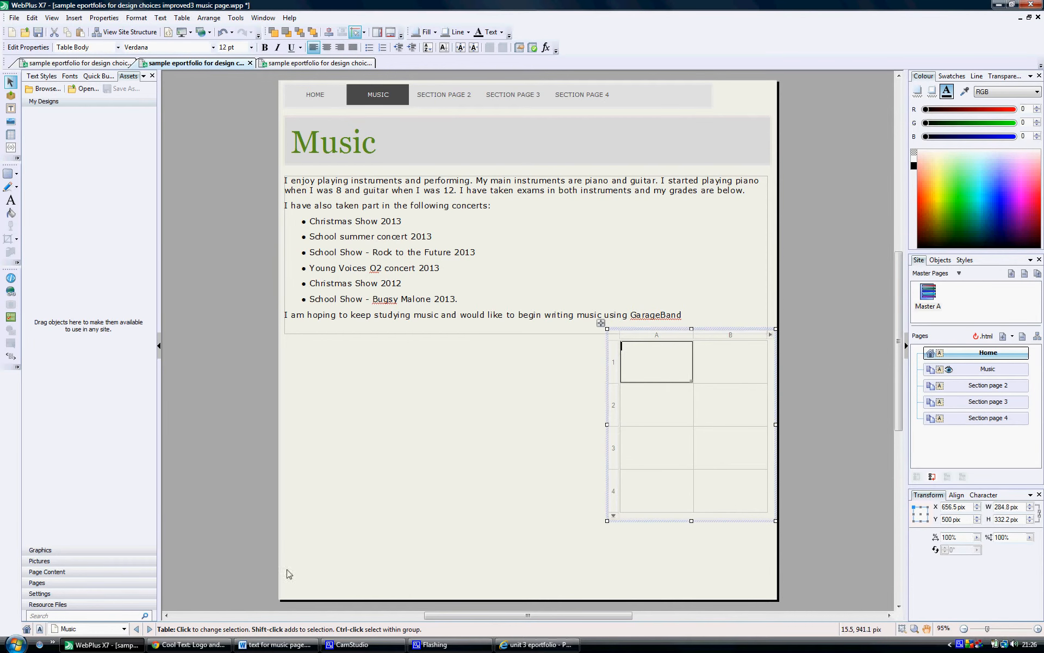
mouse_move(283, 650)
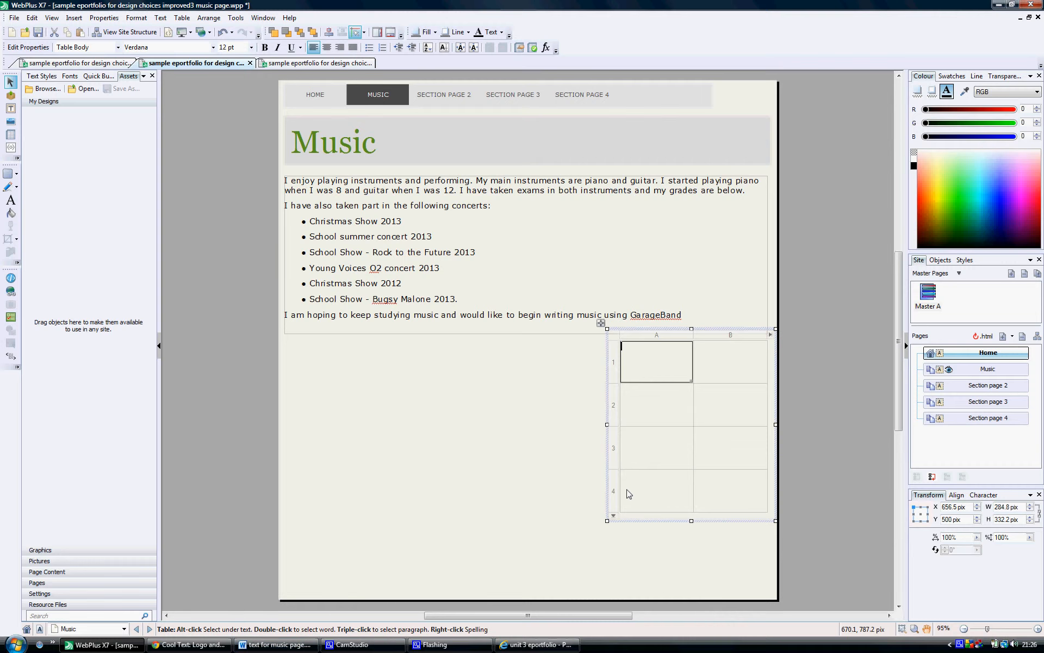
type("ument")
key("Tab")
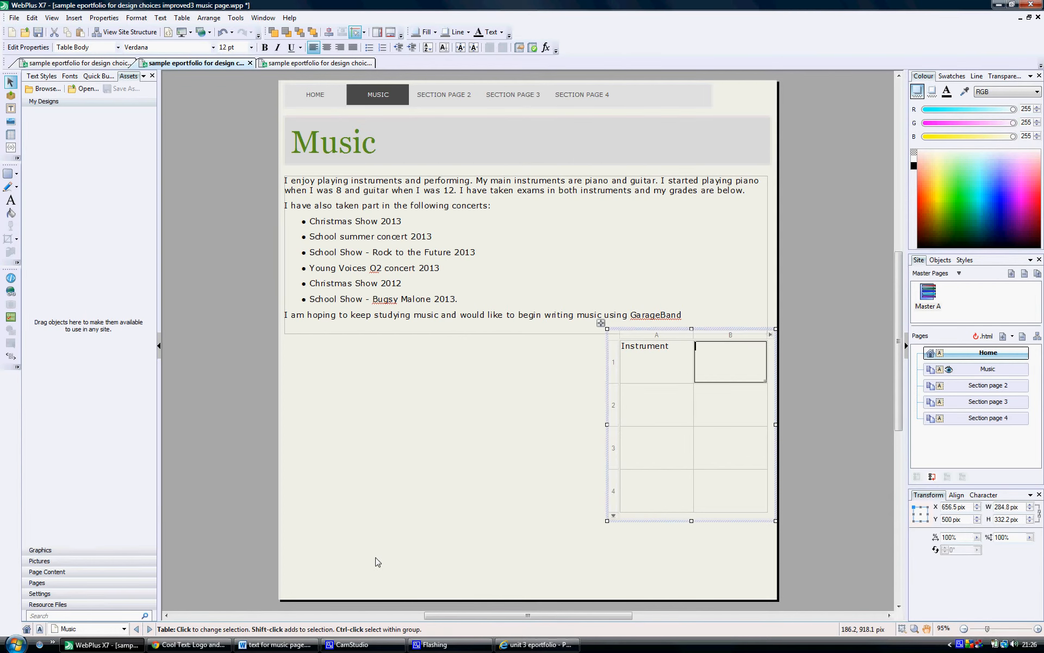
Copy the word Qualifications from the Word document into cell B1 of the WebPlus table.
left_click(271, 649)
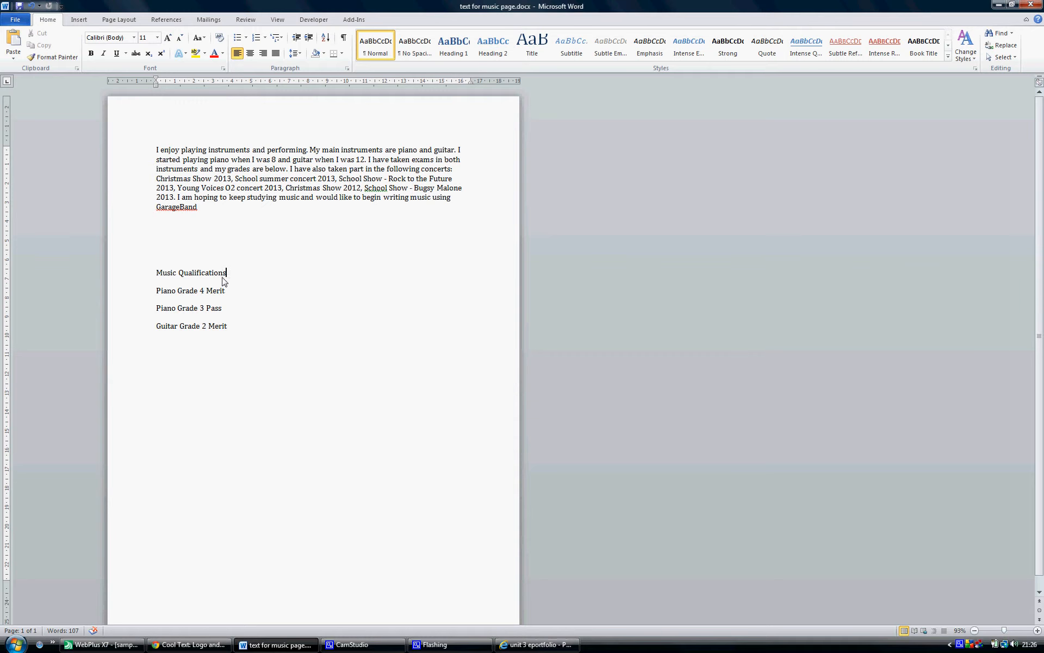
left_click_drag(226, 273, 179, 276)
key("ctrl+c")
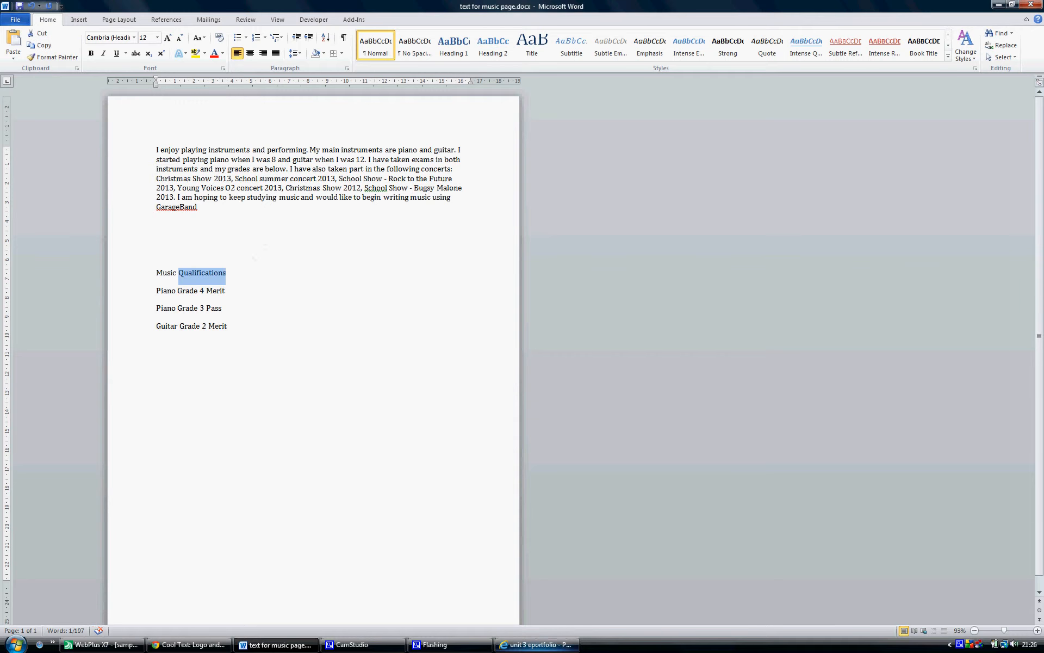
left_click(103, 645)
key("ctrl+v")
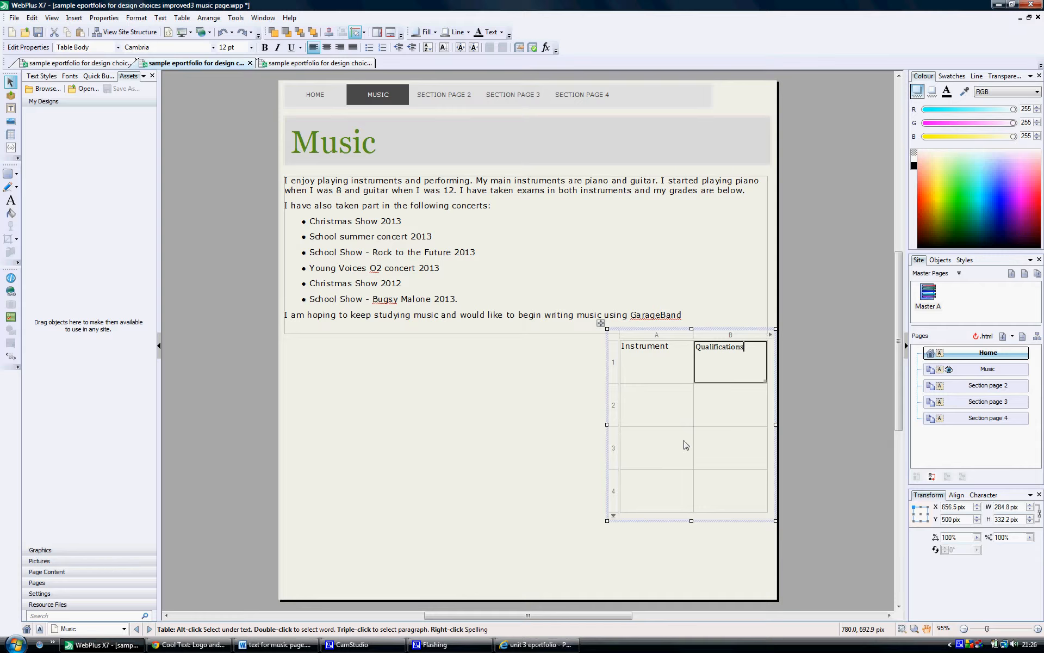
Fill the table's second row with Piano, copied from the Word document, and Grade 4 Merit.
left_click(274, 644)
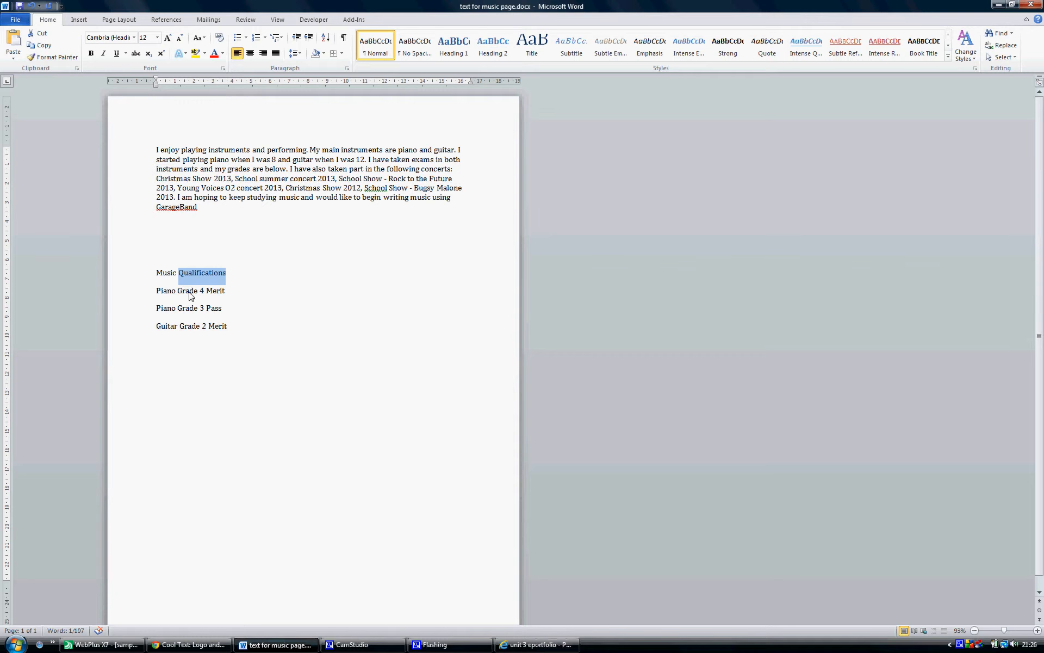
left_click_drag(157, 294, 176, 295)
key("ctrl+c")
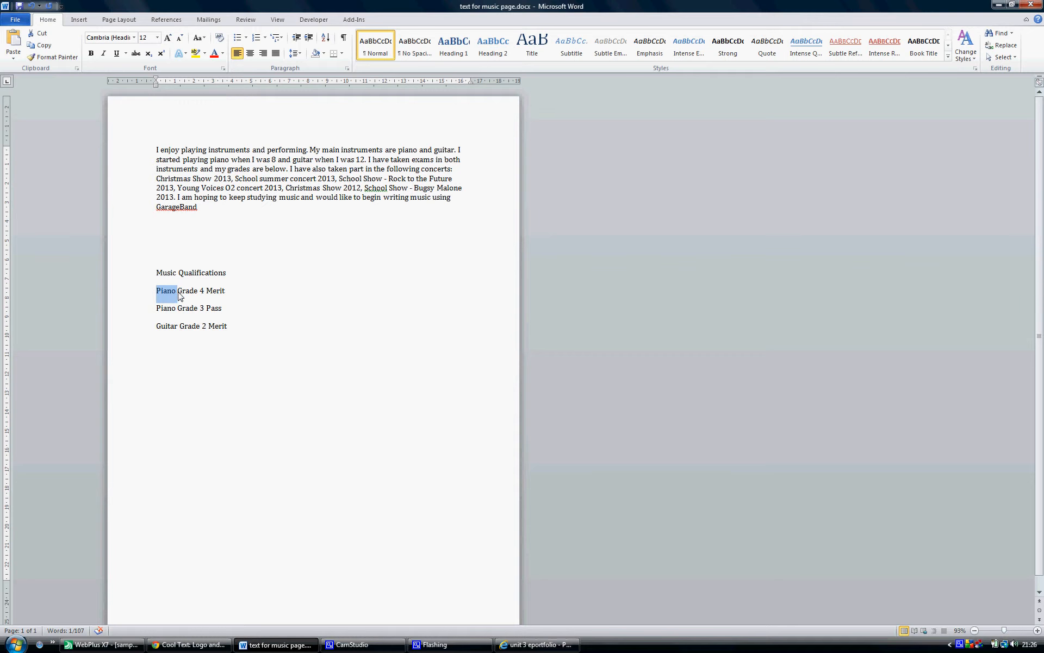
left_click(103, 644)
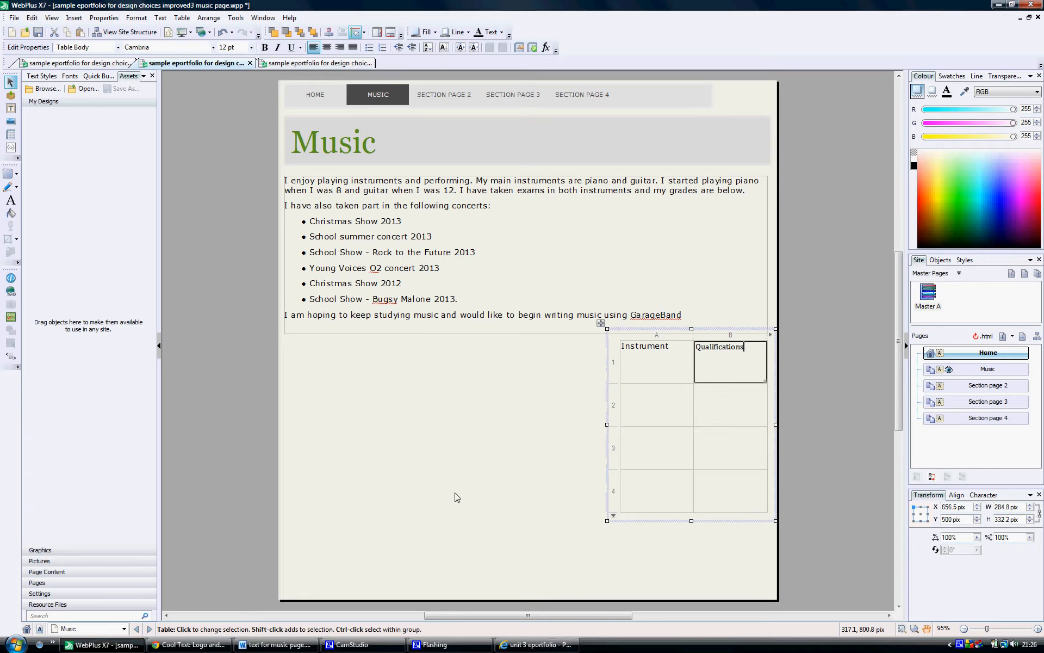
left_click(639, 416)
key("ctrl+v")
left_click(752, 414)
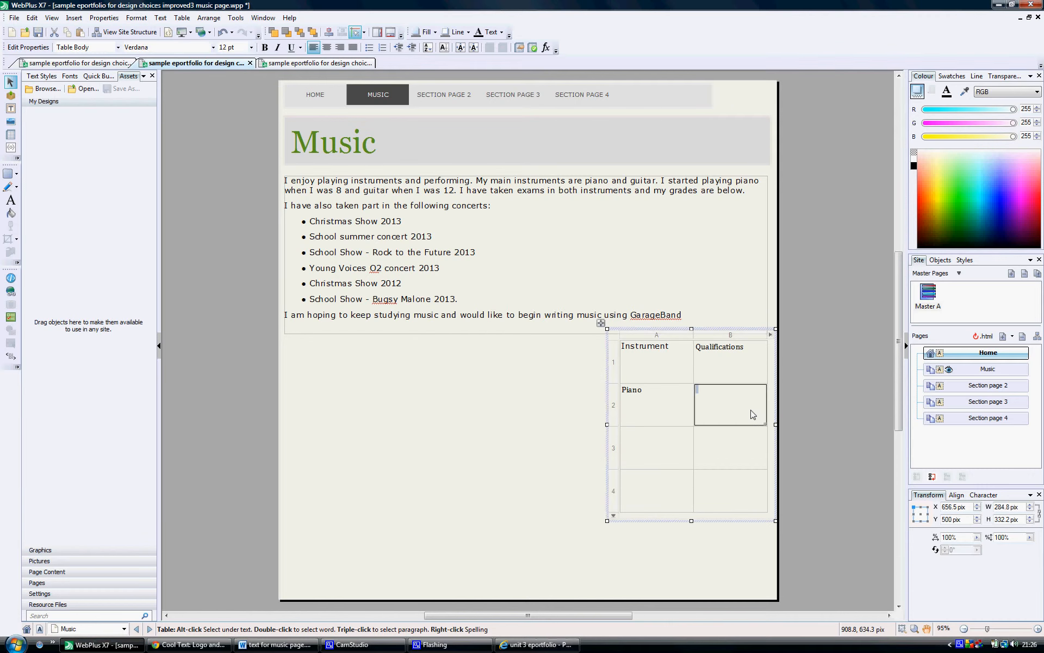
type("G")
type("rade 4 Mero")
Fill the table's third row with Piano and Grade 3 Pass, copying both from the Word document.
left_click(275, 645)
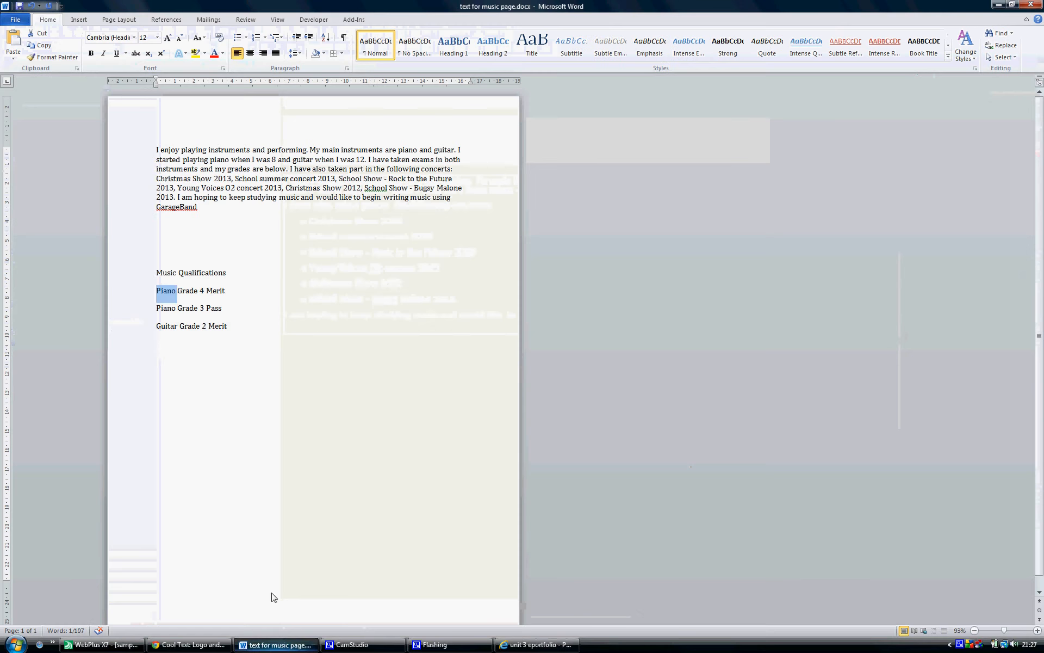
left_click_drag(156, 308, 179, 316)
key("ctrl+c")
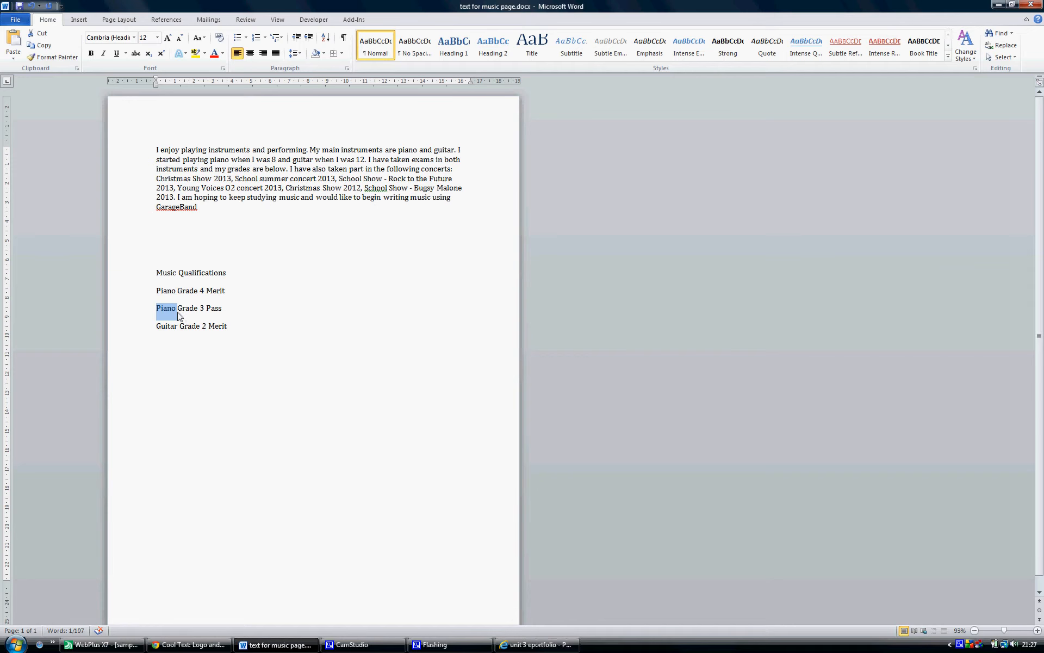
left_click(122, 644)
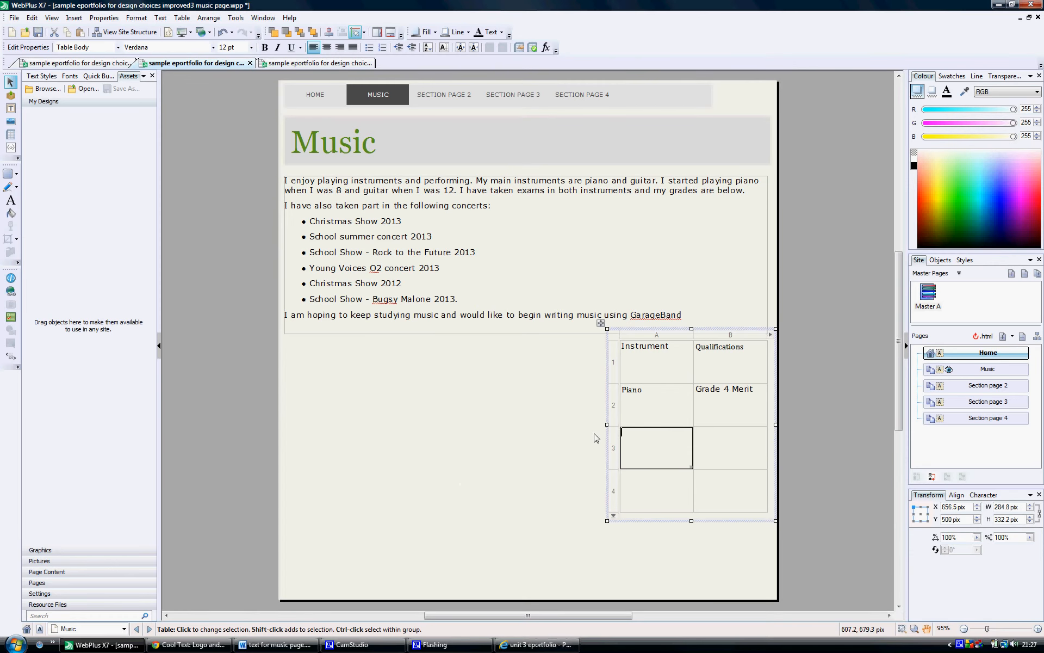
key("ctrl+v")
left_click(275, 644)
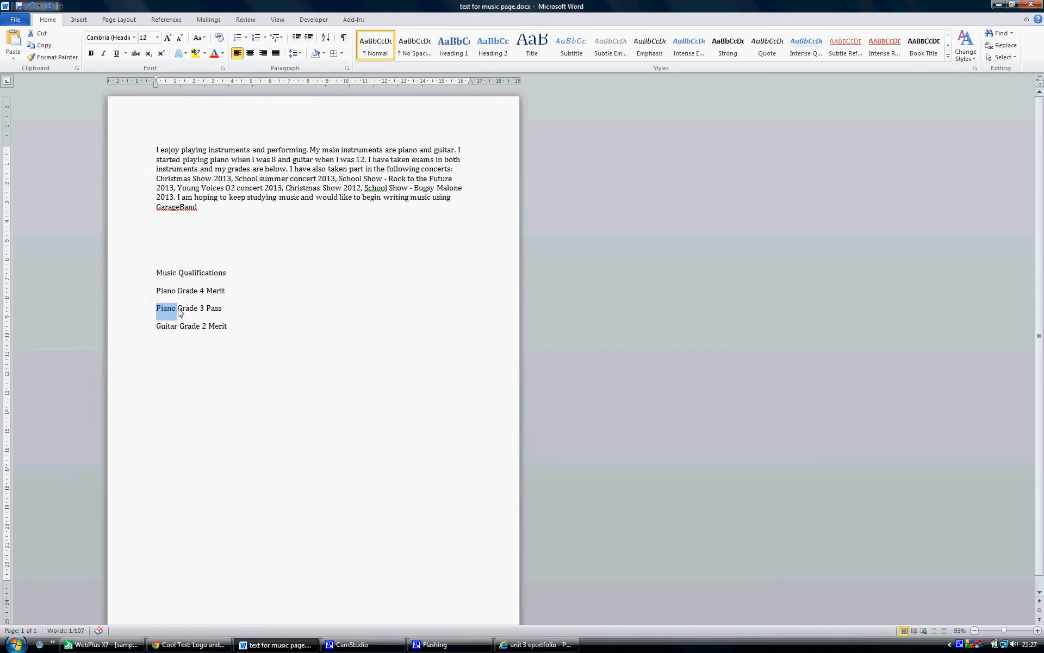
left_click_drag(178, 308, 222, 315)
key("ctrl+c")
left_click(107, 644)
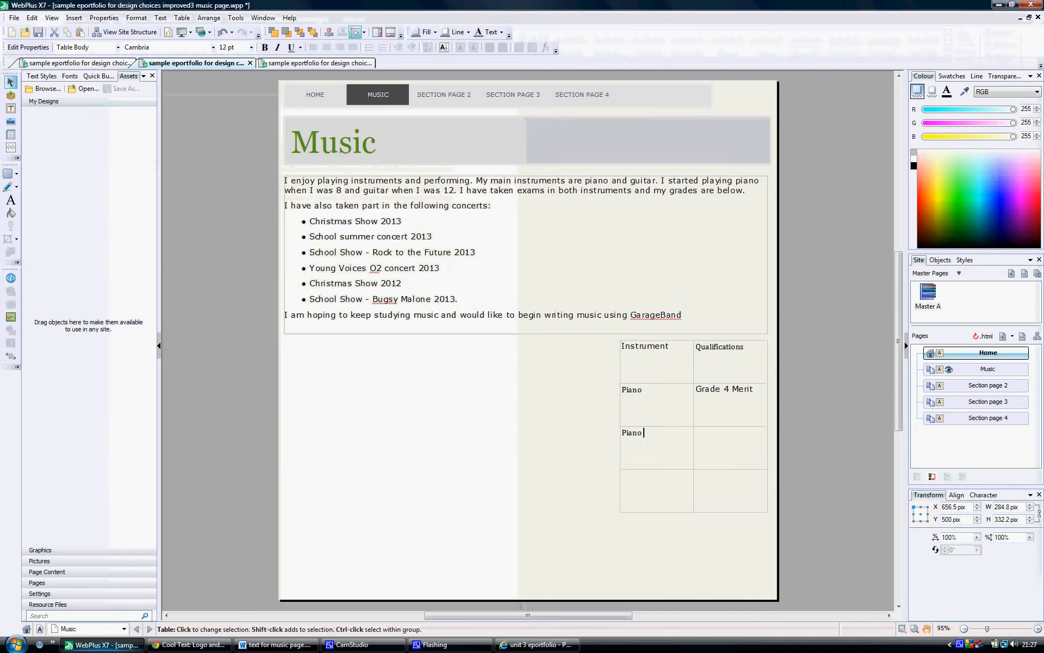
left_click(734, 445)
key("ctrl+v")
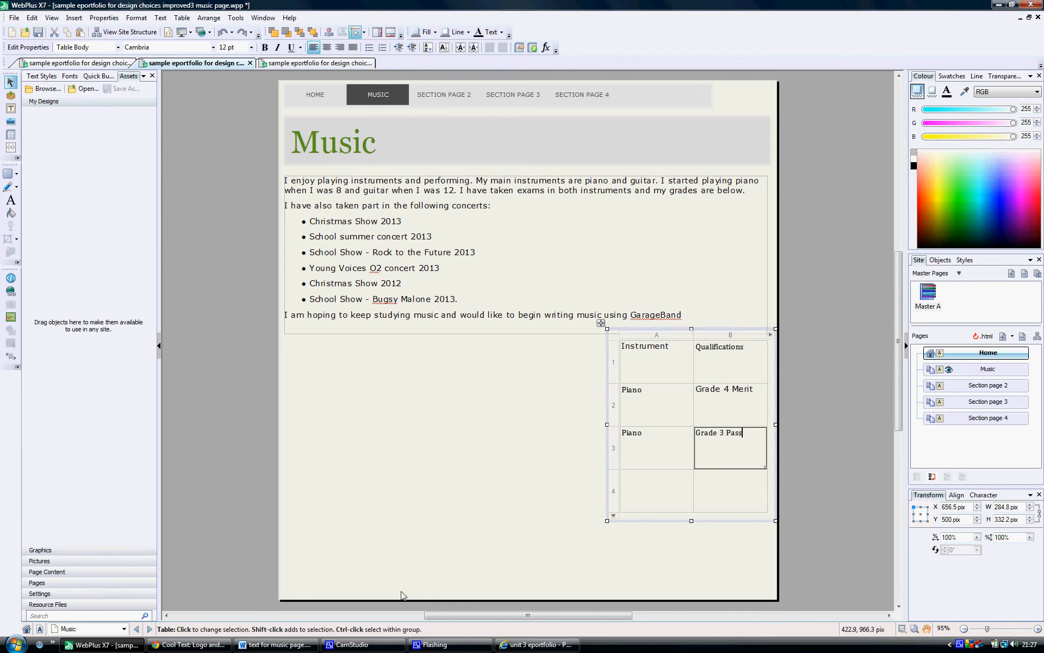
Fill the table's fourth row with Guitar and Grade 2 Merit, copying both from the Word document.
left_click(274, 644)
left_click_drag(159, 330, 177, 331)
key("ctrl+c")
left_click(106, 645)
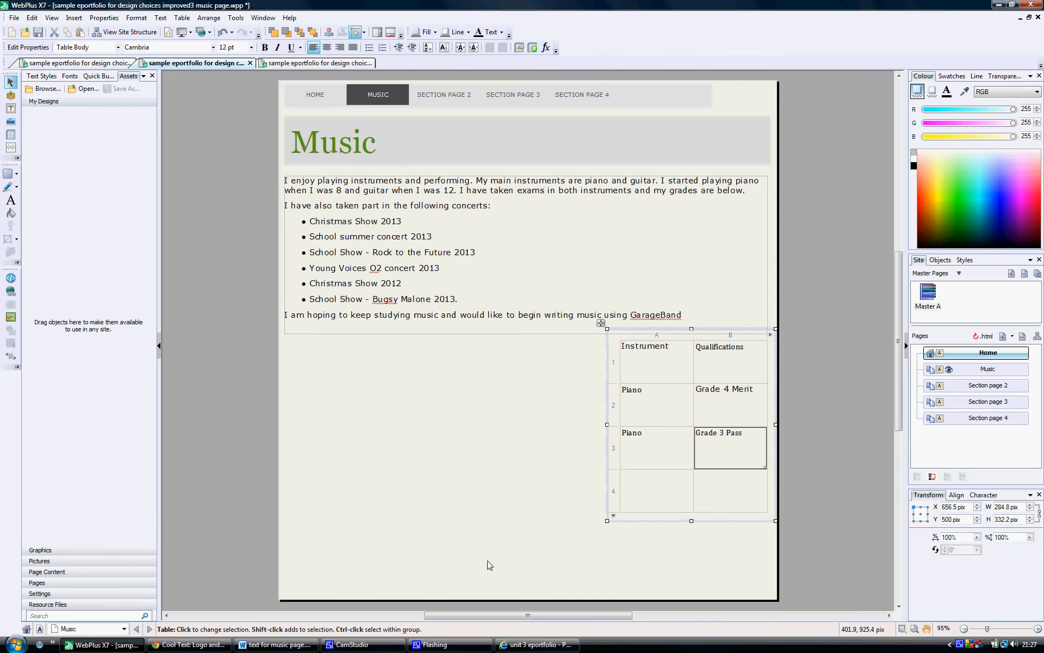
key("Tab")
key("ctrl+v")
left_click(275, 644)
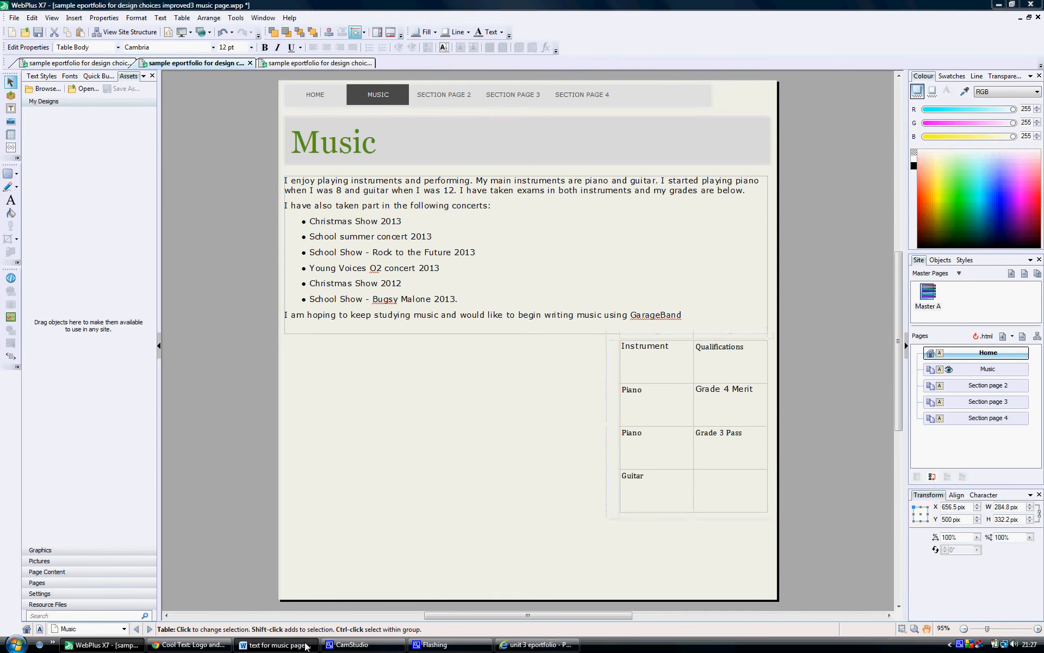
left_click_drag(181, 328, 227, 327)
key("ctrl+c")
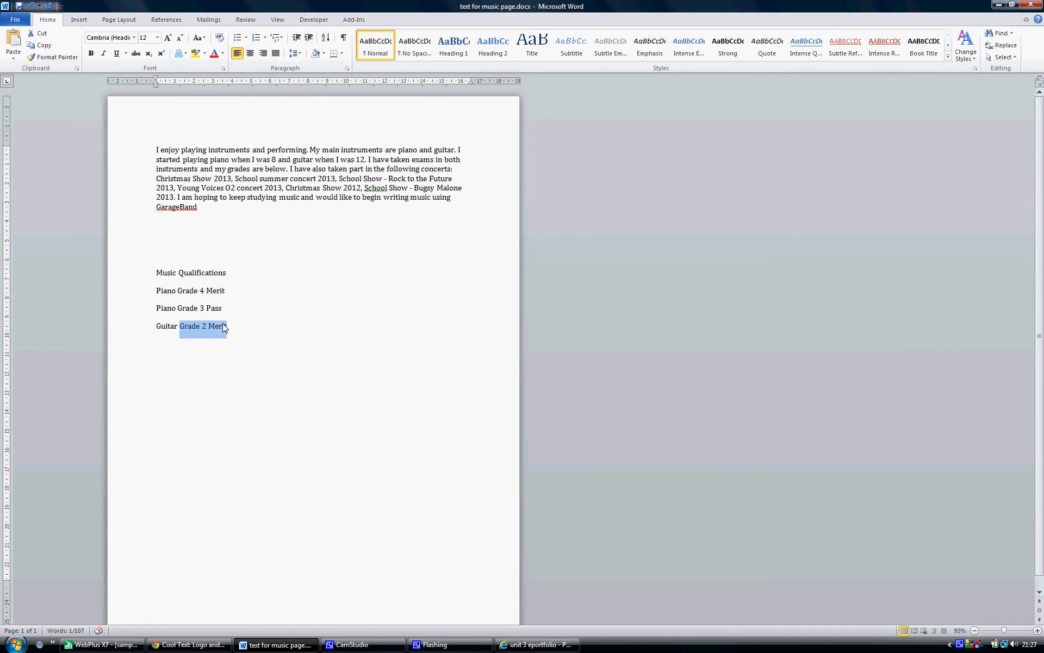
left_click(103, 644)
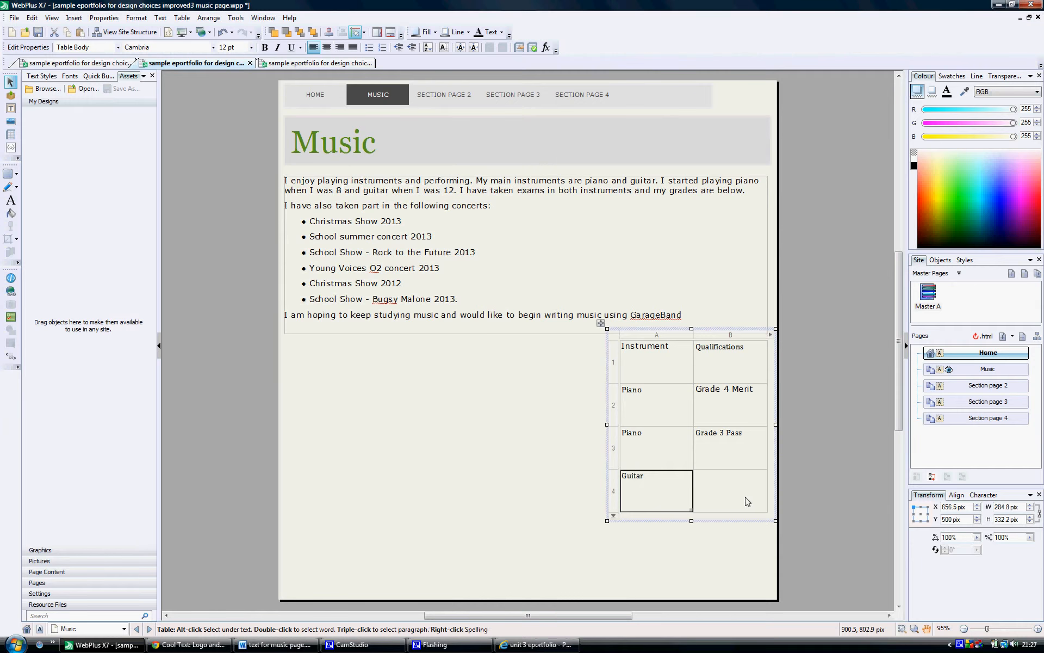
left_click(746, 497)
key("ctrl+v")
left_click(612, 566)
Set the font of all text in the qualifications table to Verdana.
left_click(679, 362)
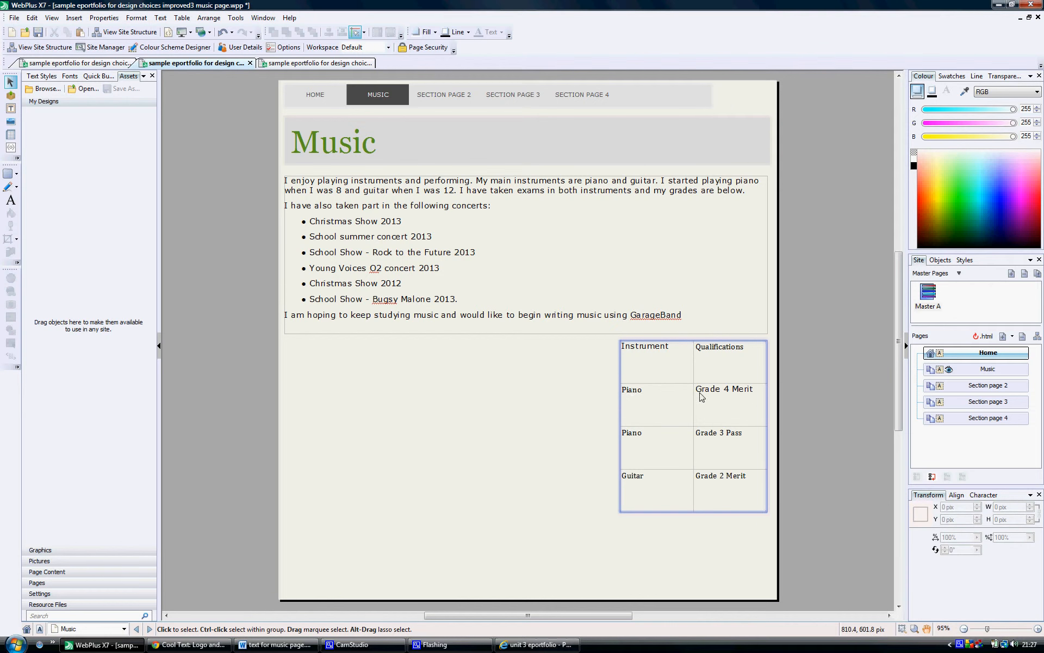
left_click(635, 393)
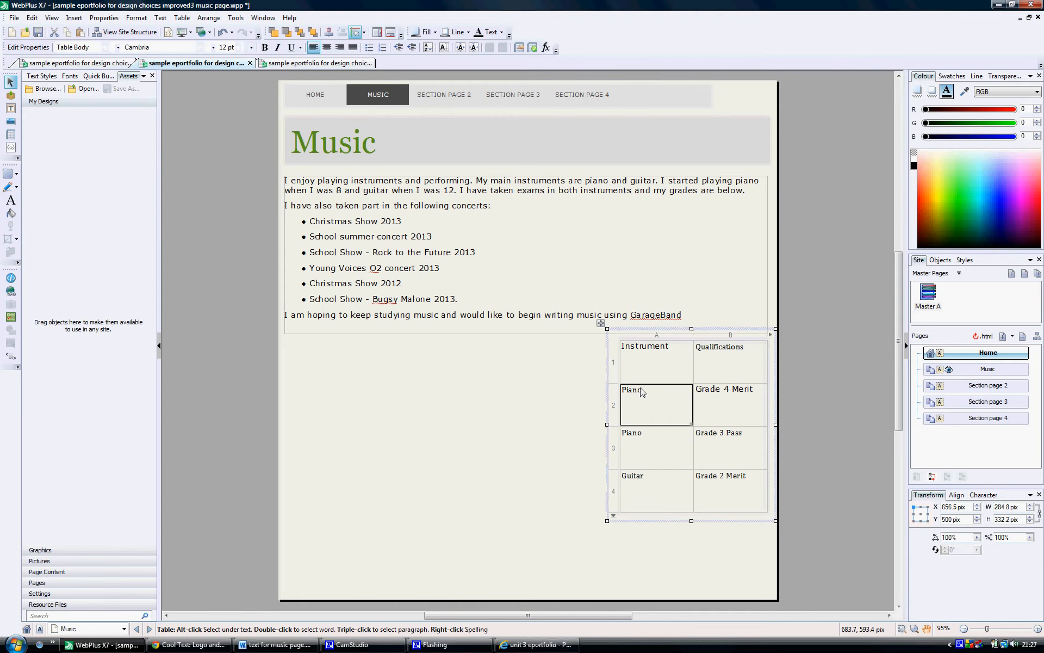
left_click(707, 390)
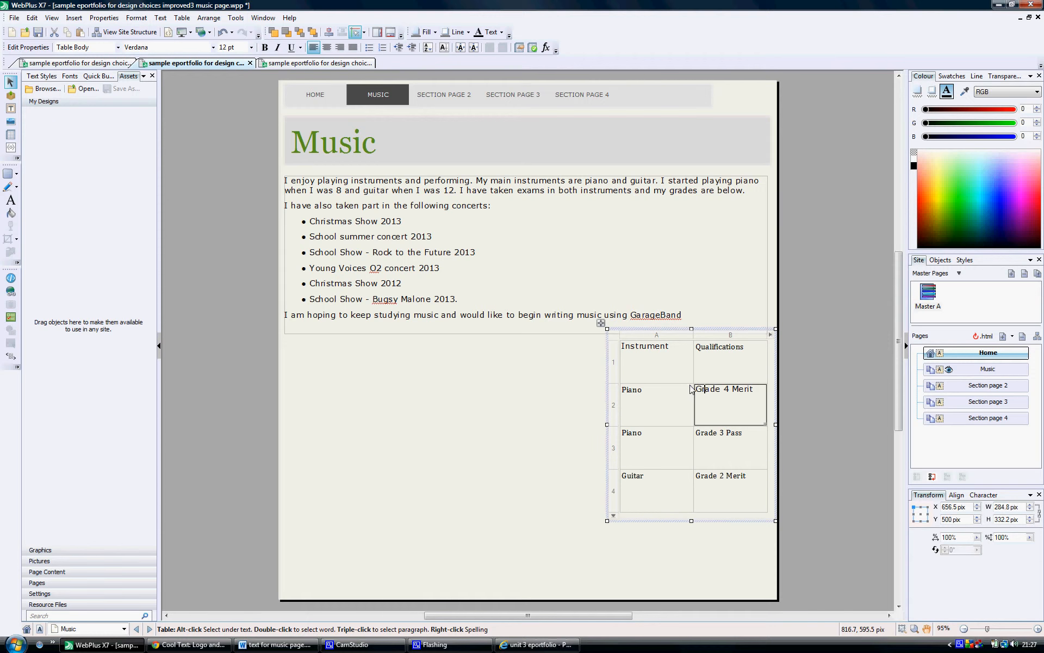
left_click_drag(628, 348, 720, 503)
left_click(213, 47)
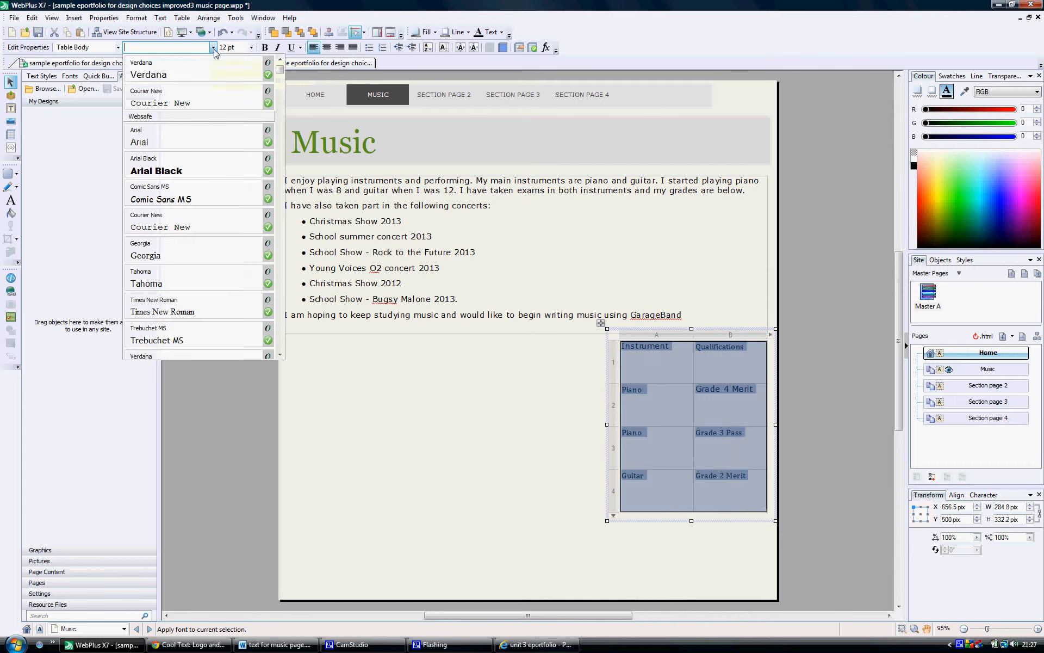
left_click(196, 68)
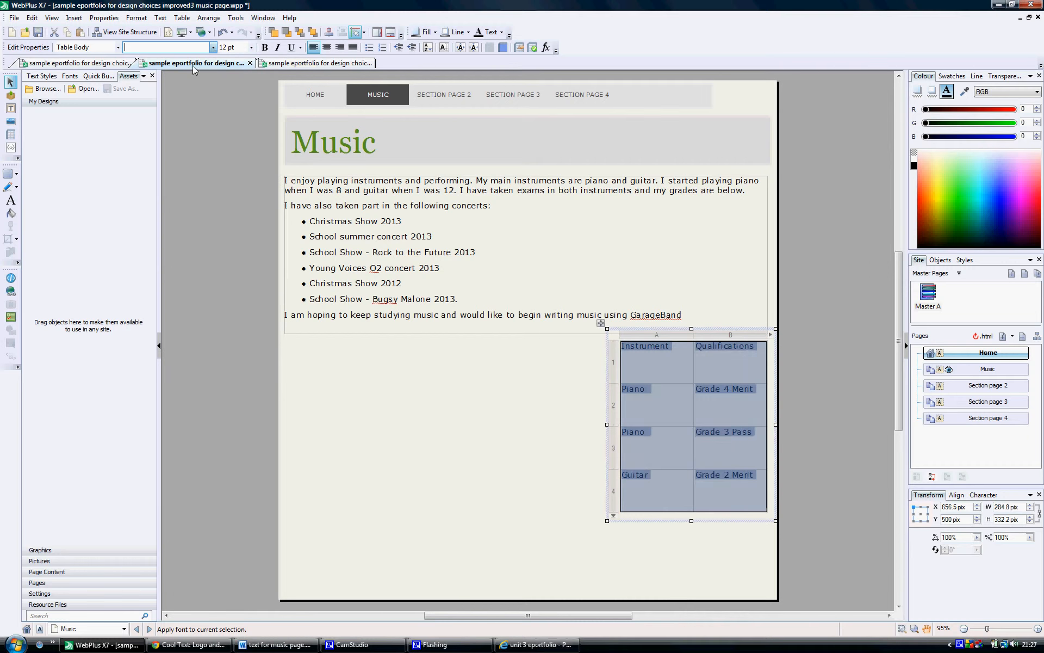
left_click(563, 417)
left_click(640, 398)
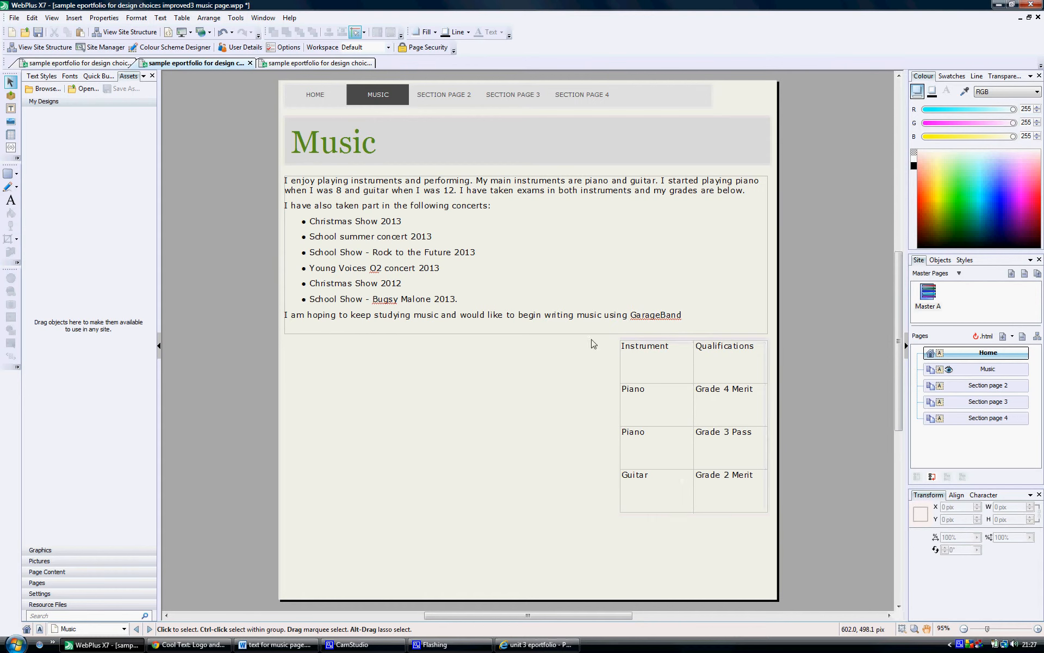
Preview the Music page in Internet Explorer to check the qualifications table, and return to WebPlus.
left_click(15, 18)
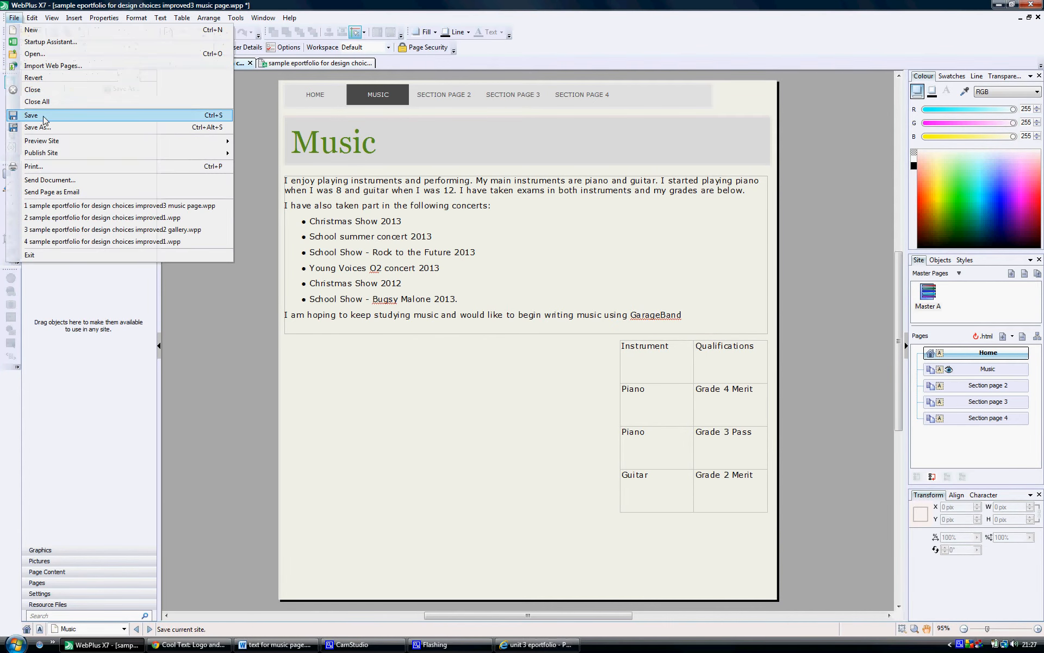
mouse_move(38, 142)
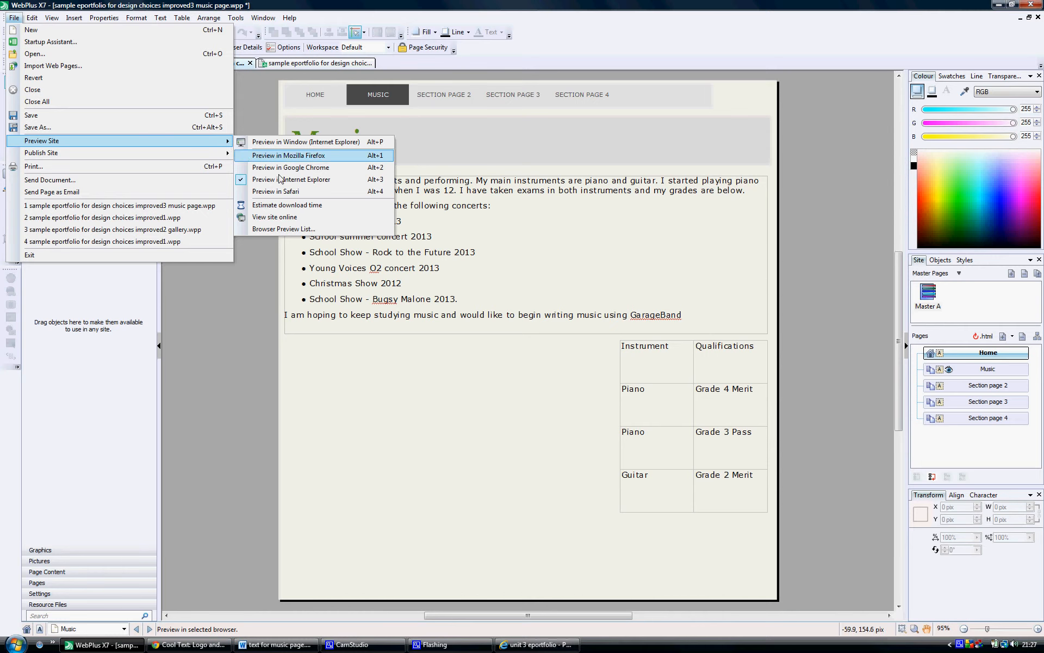
left_click(311, 181)
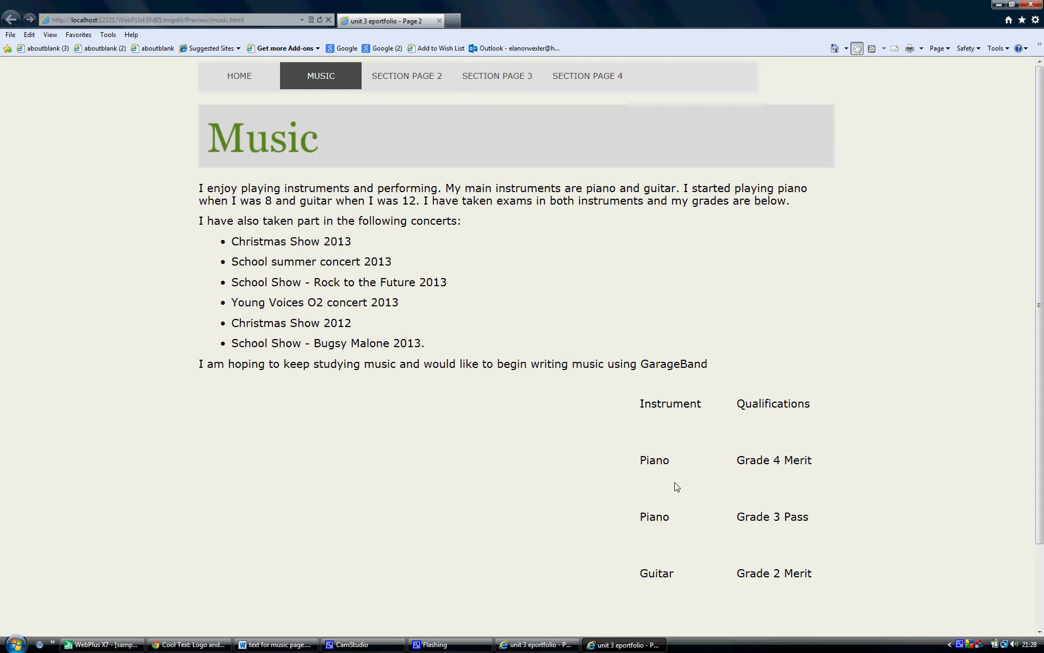
left_click(102, 644)
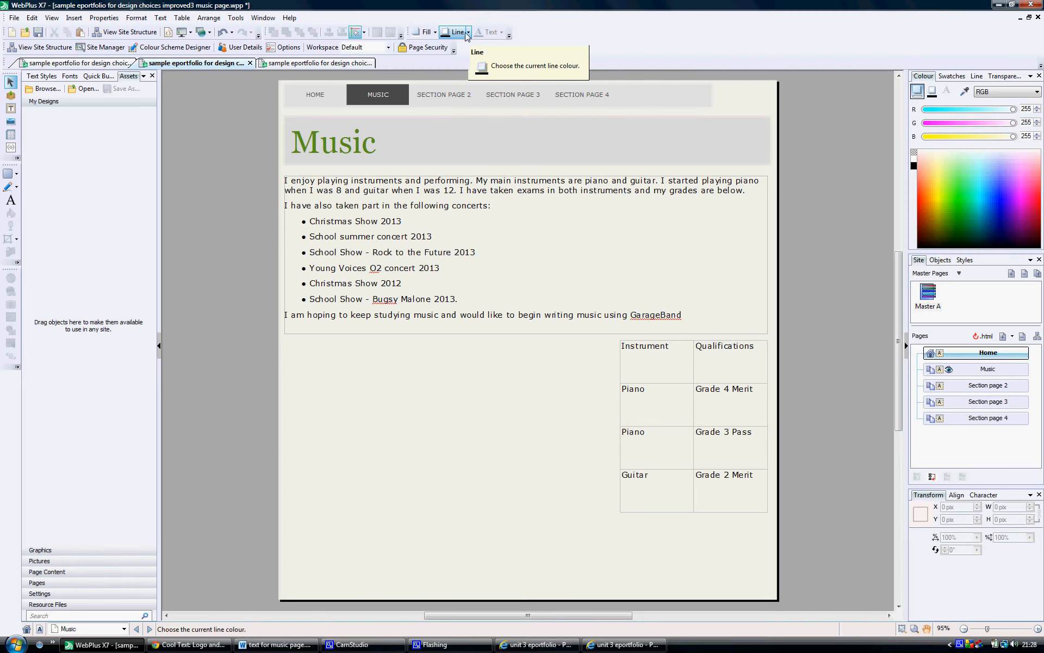
Apply a solid 1 pix dark grey border to all edges of every cell in the qualifications table.
left_click(640, 345)
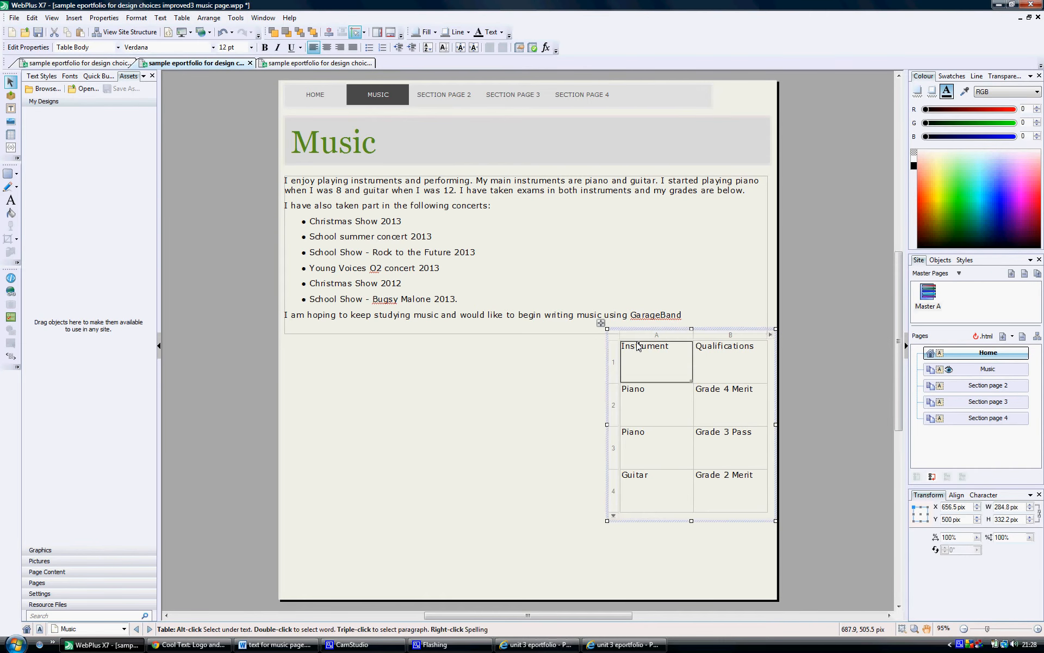
key("ctrl+a")
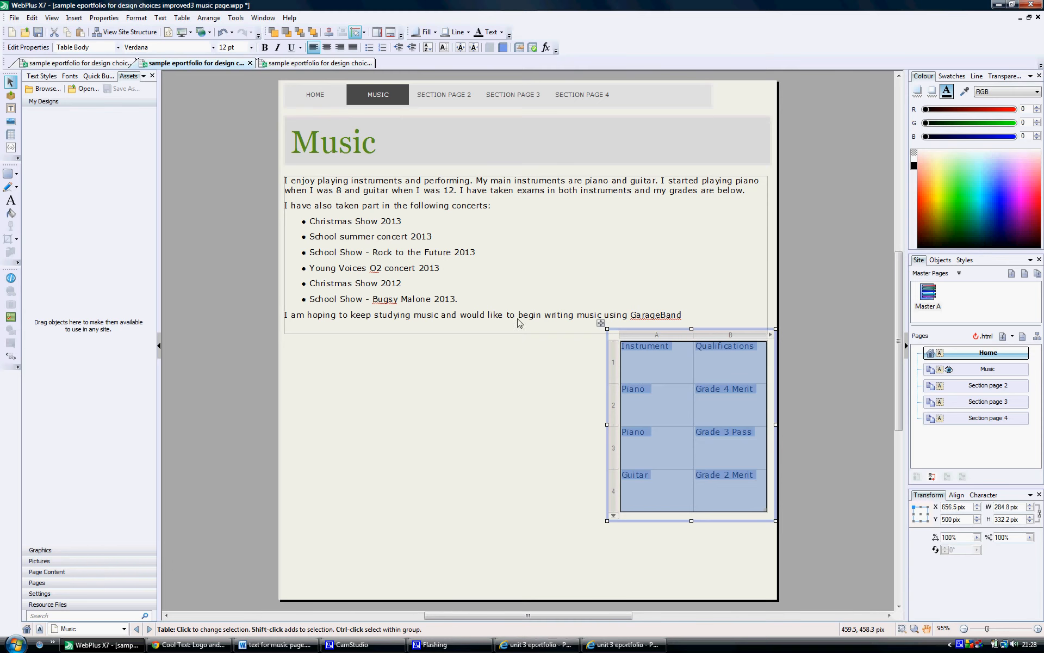
left_click(177, 19)
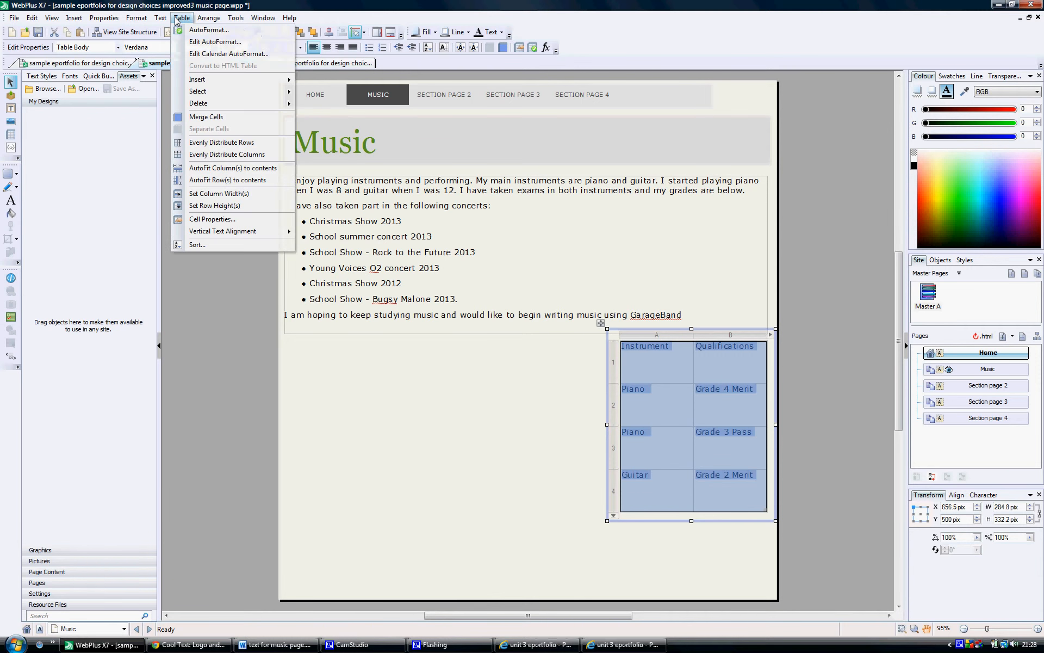
left_click(212, 218)
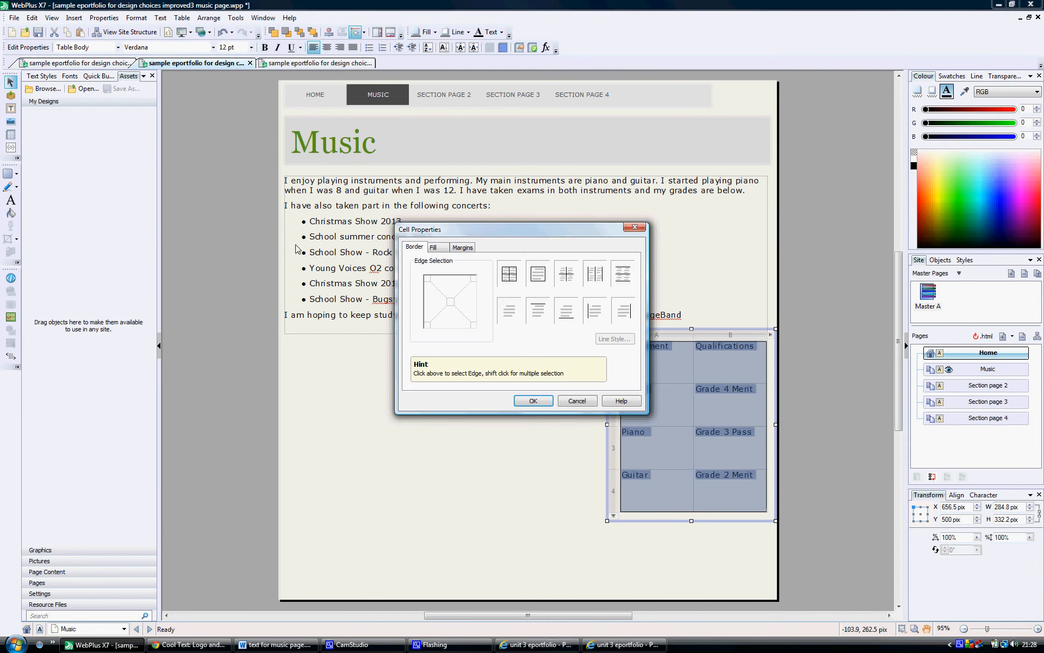
left_click(510, 275)
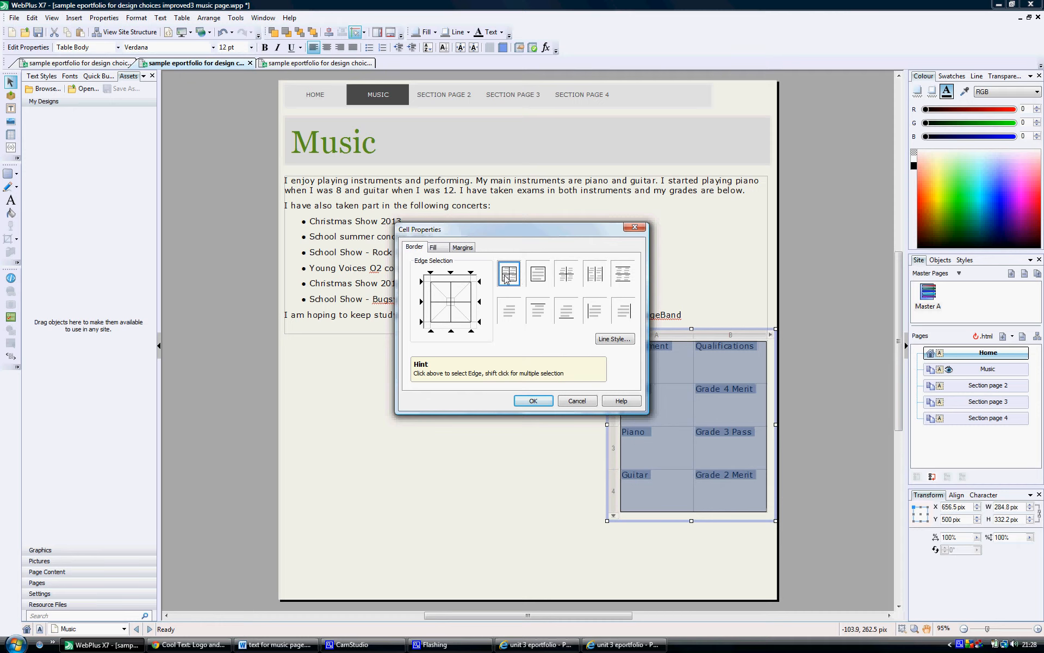
left_click(614, 338)
left_click(653, 248)
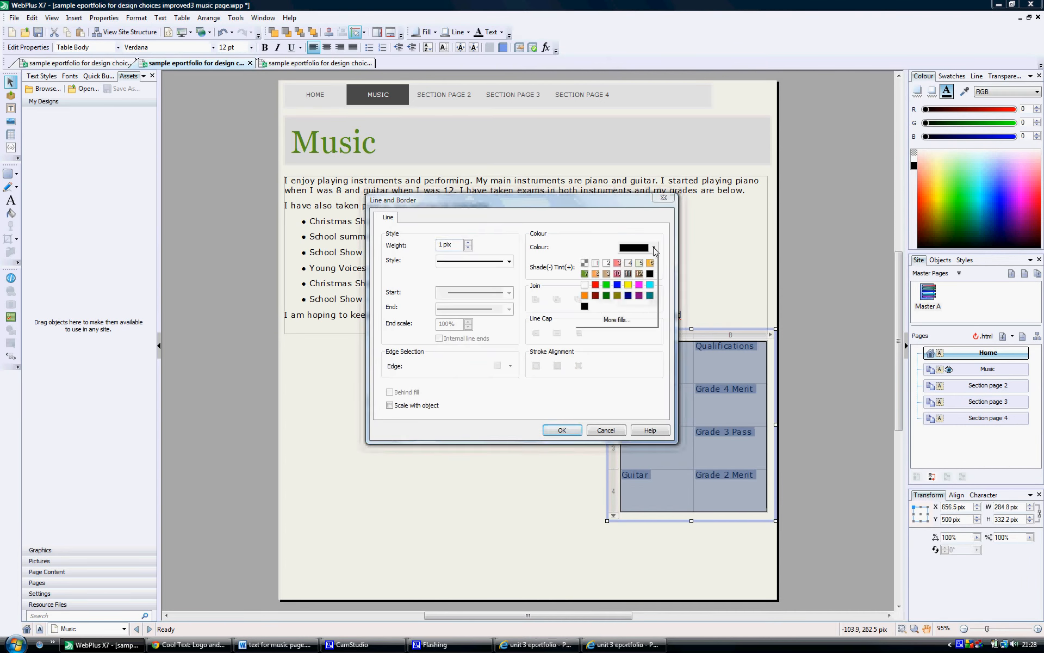
left_click(628, 274)
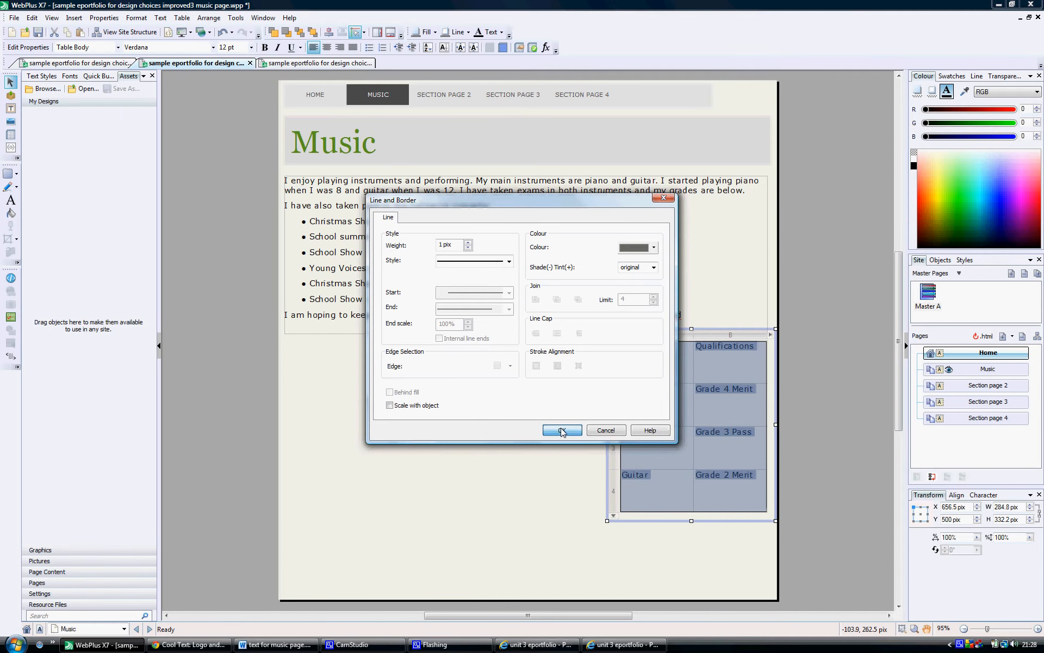
left_click(509, 262)
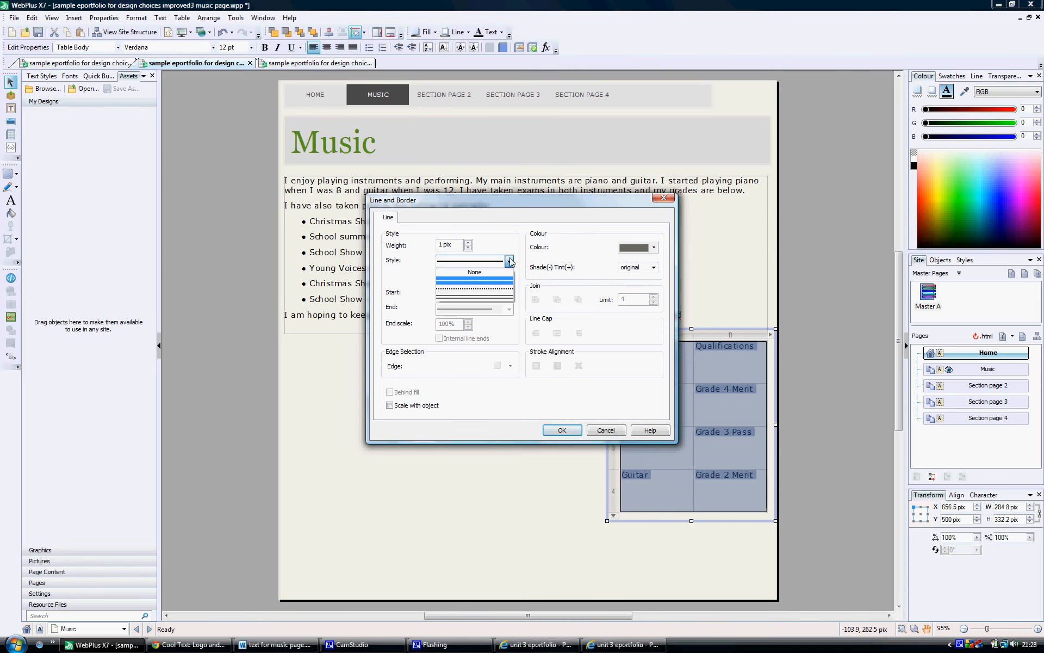
left_click(488, 280)
left_click(562, 430)
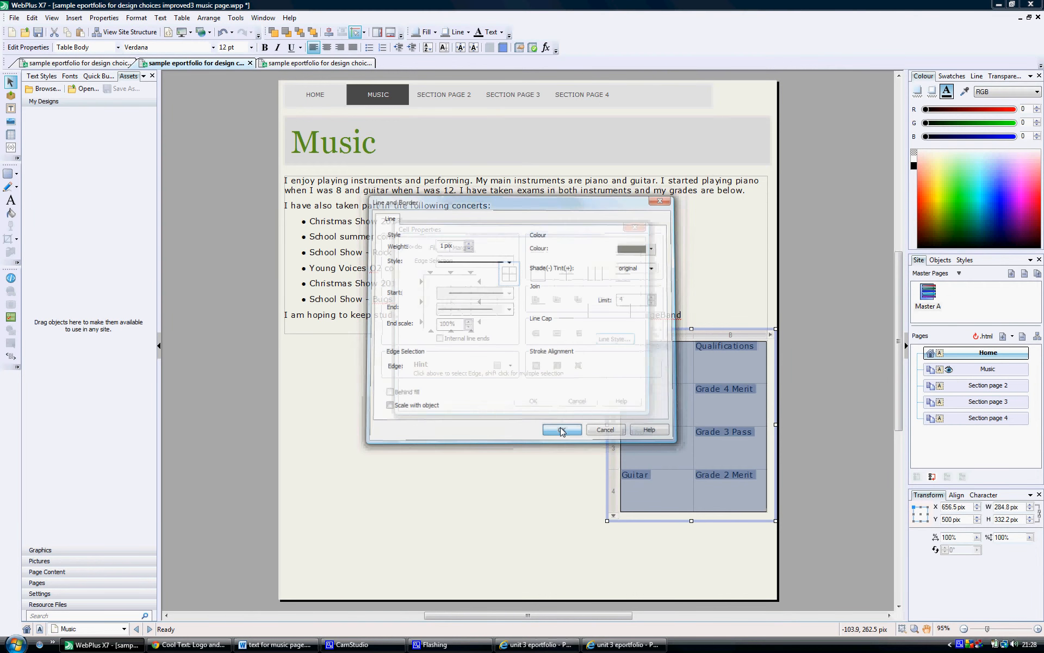
left_click(534, 403)
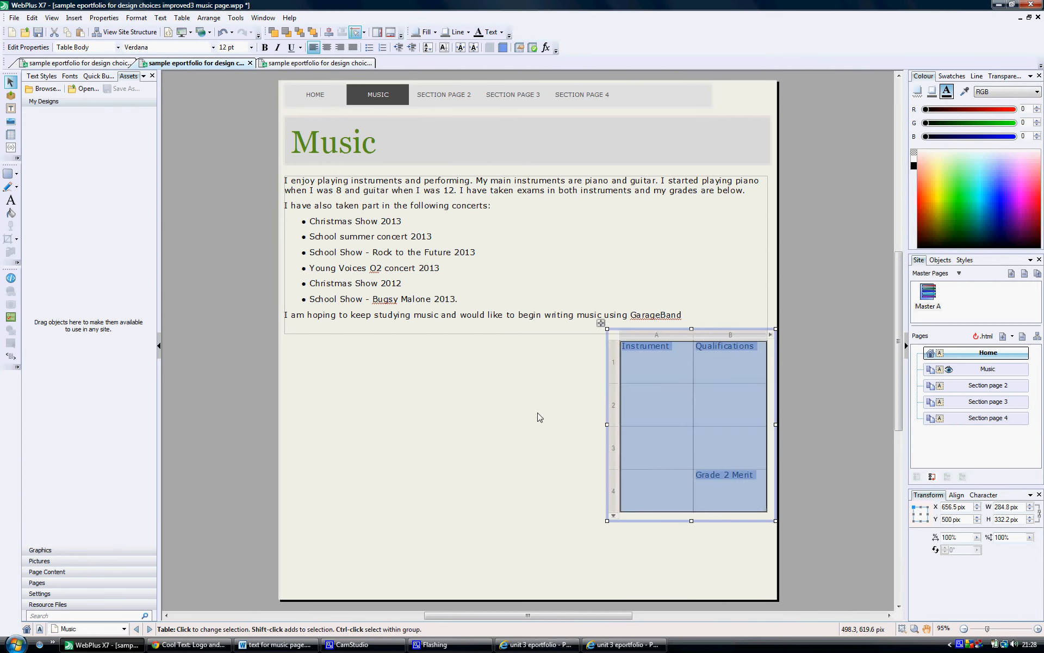
left_click(543, 447)
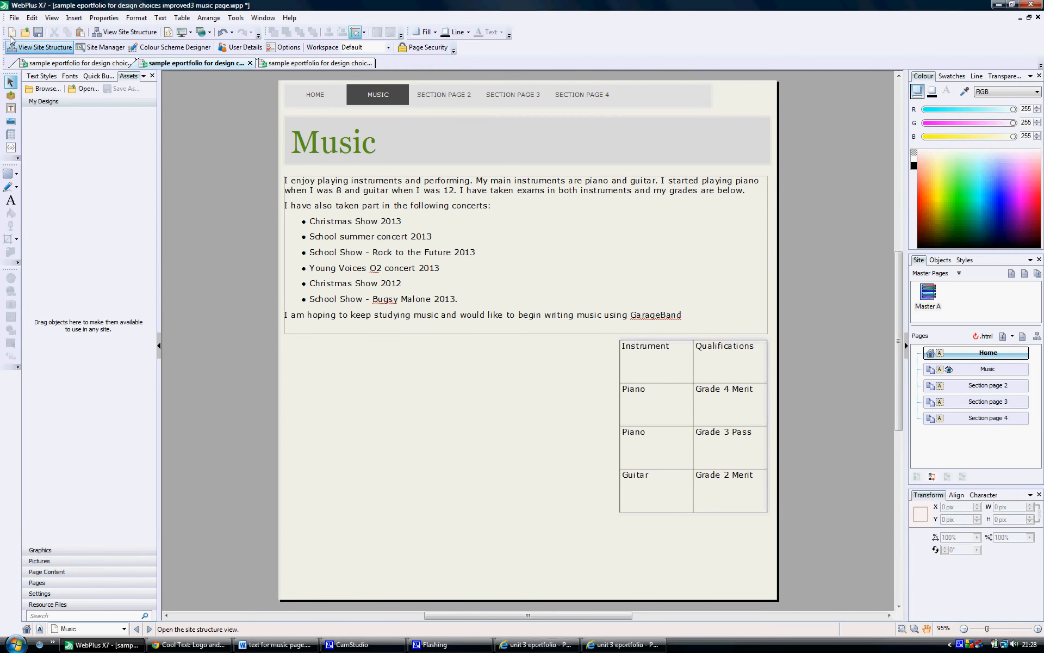
Preview the Music page in Internet Explorer to check the table borders, and return to WebPlus.
left_click(14, 17)
mouse_move(56, 140)
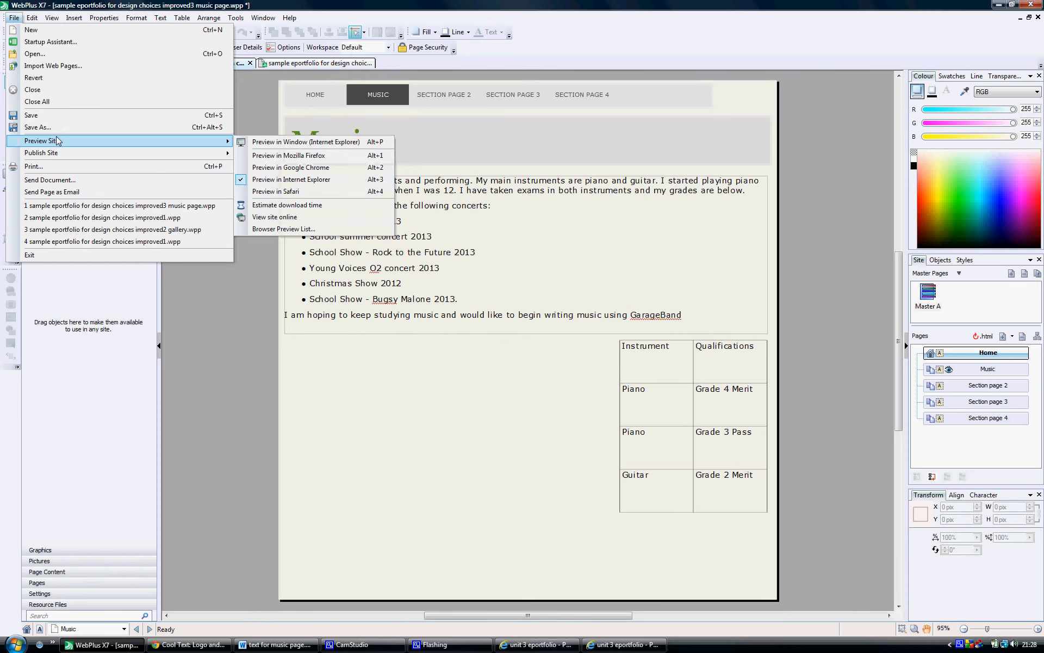
left_click(278, 179)
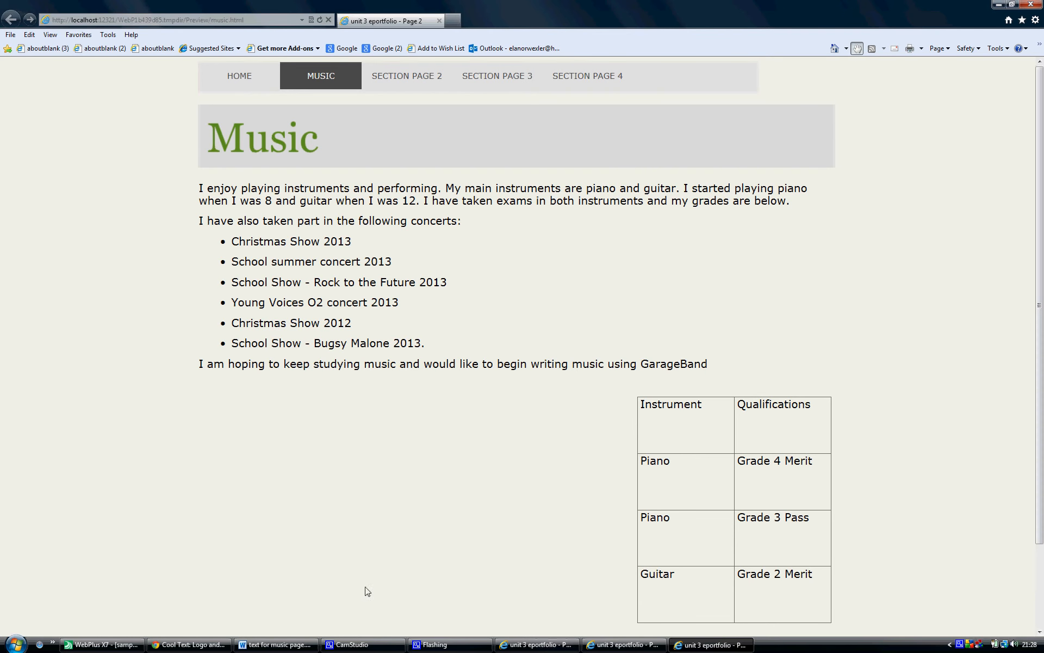
left_click(104, 644)
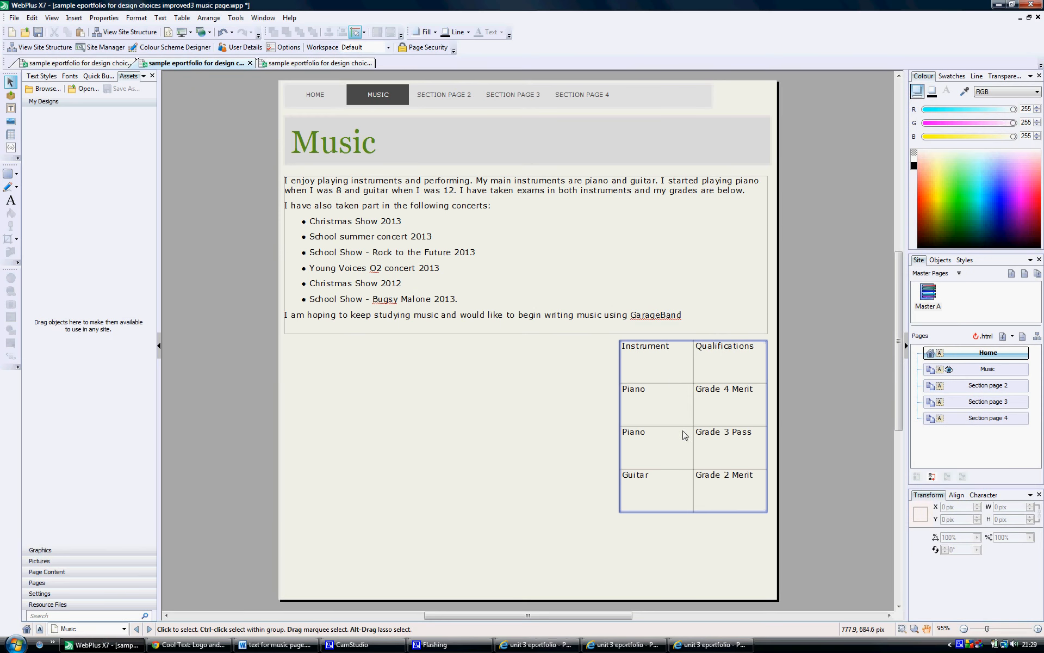
Reduce the heights of all four table rows, making the table object about 181 pix high.
left_click(670, 385)
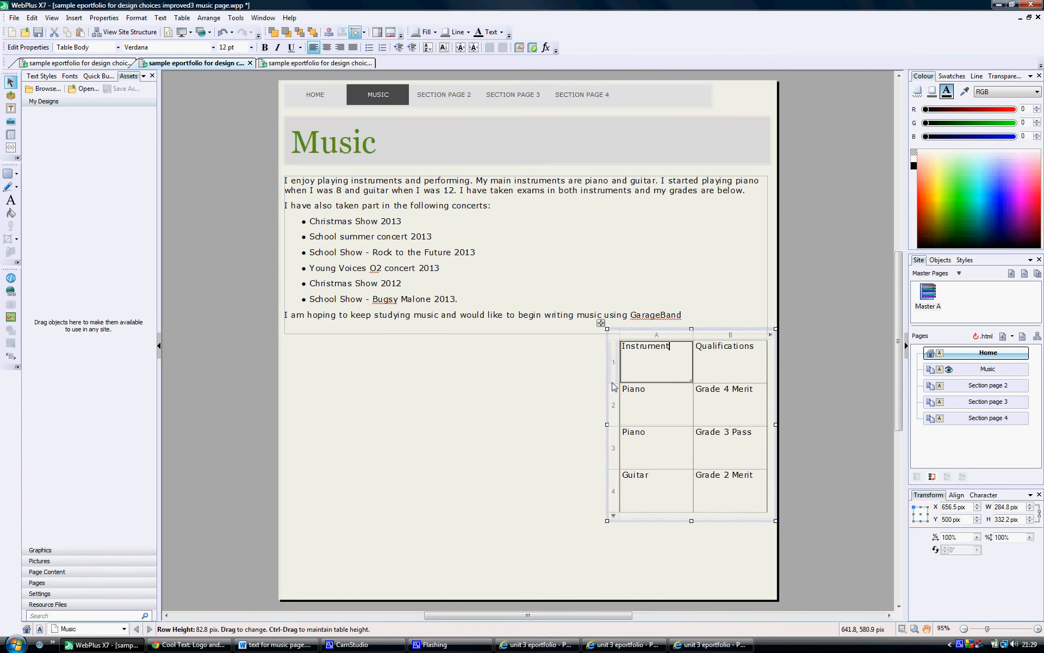
left_click_drag(613, 383, 613, 367)
left_click_drag(615, 414, 614, 390)
left_click_drag(614, 433, 614, 411)
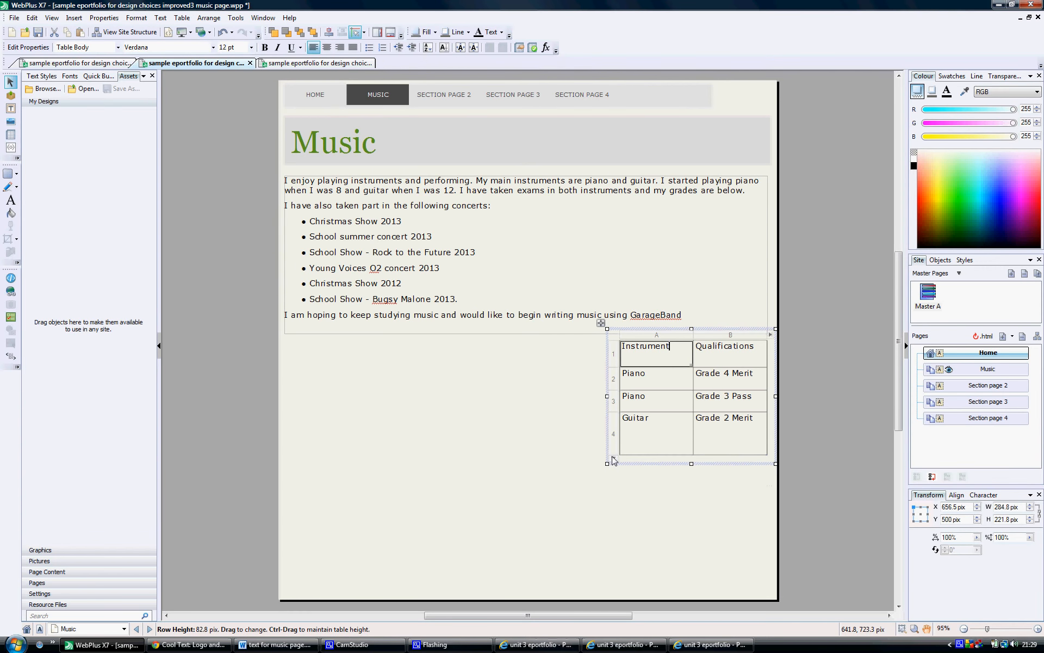
left_click_drag(615, 460, 614, 434)
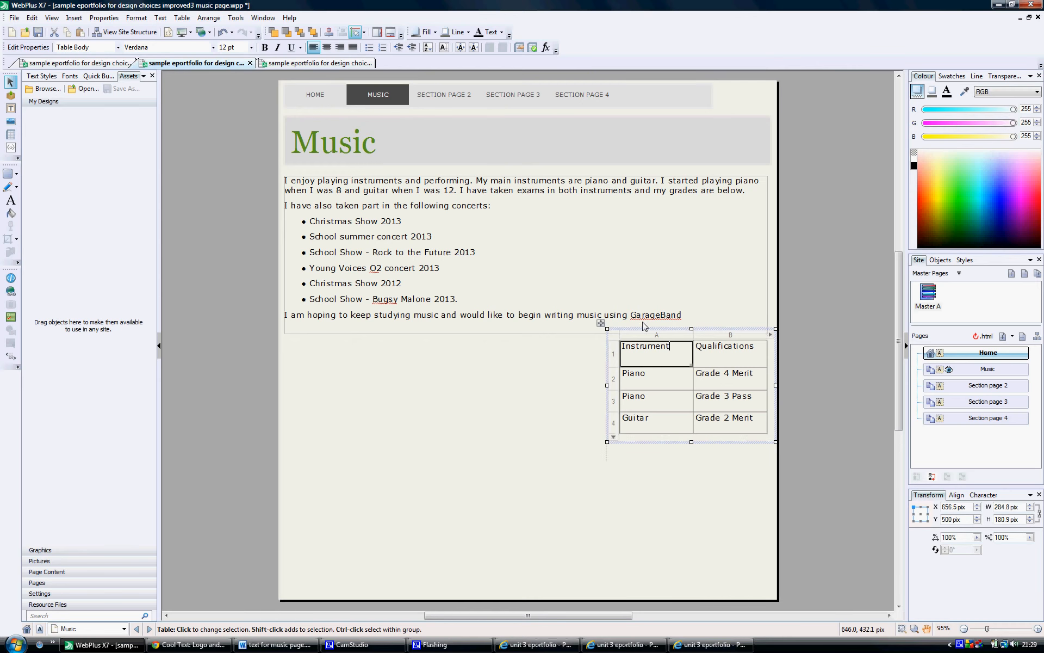
left_click(652, 482)
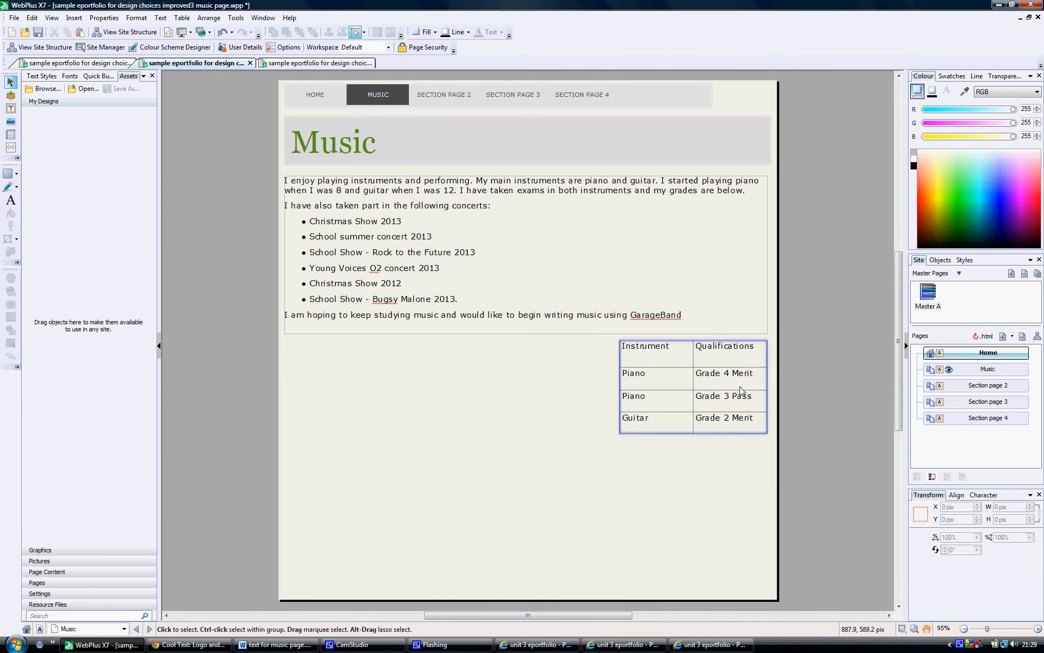
Fill the table's header row, Instrument and Qualifications, with a muted grey-green scheme colour.
left_click_drag(670, 356, 723, 352)
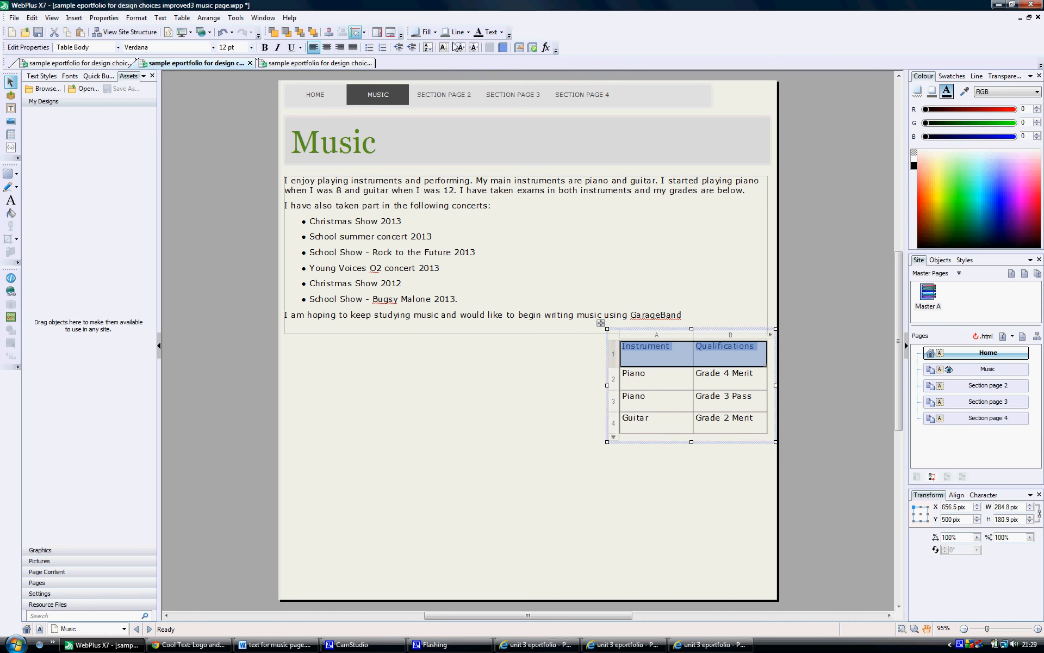
left_click(436, 34)
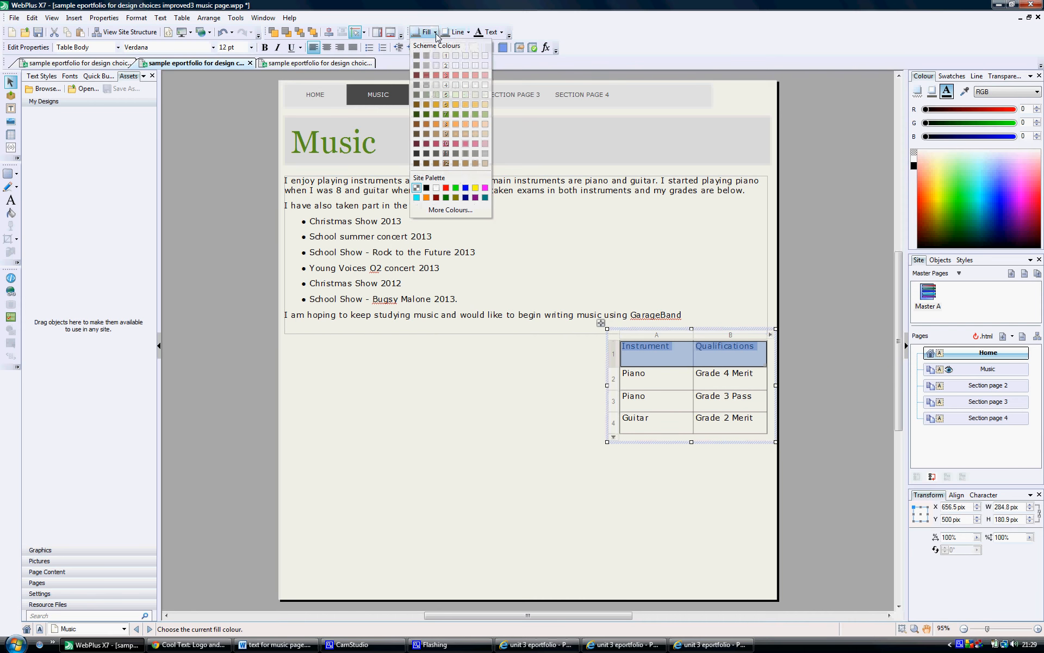
left_click(428, 94)
left_click(530, 337)
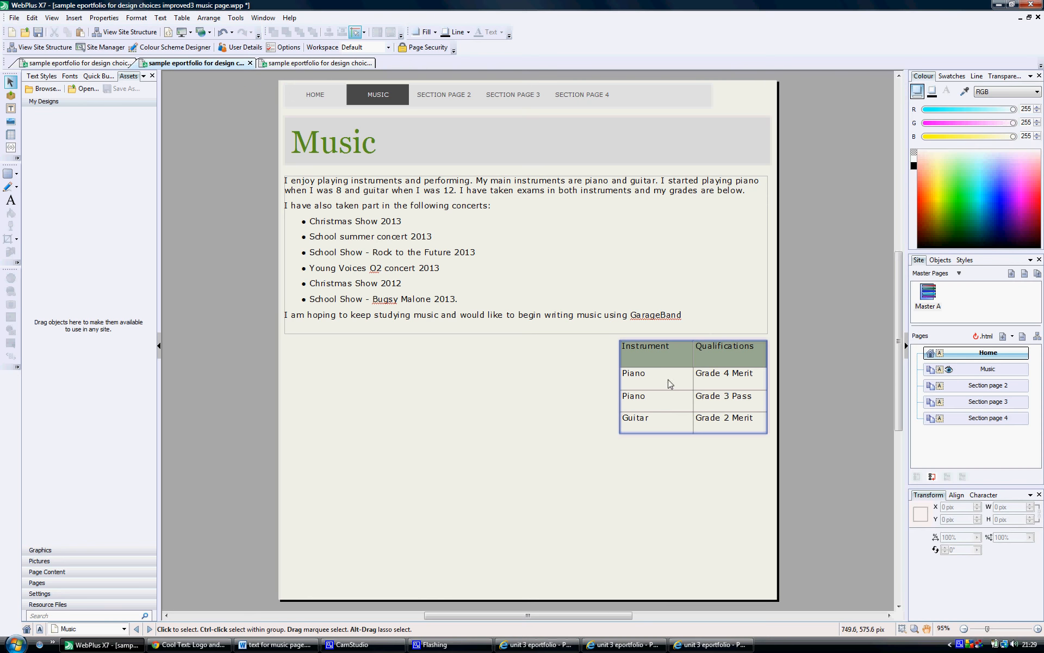
Set the text size of the table's header row to 14 pt.
left_click(677, 353)
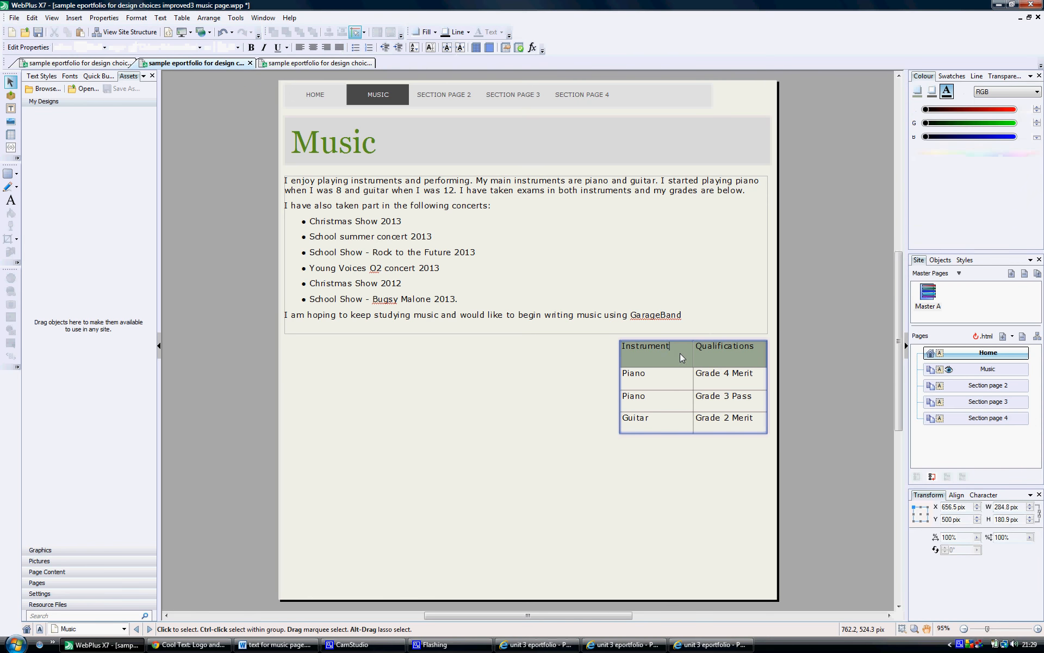
left_click_drag(681, 352, 731, 347)
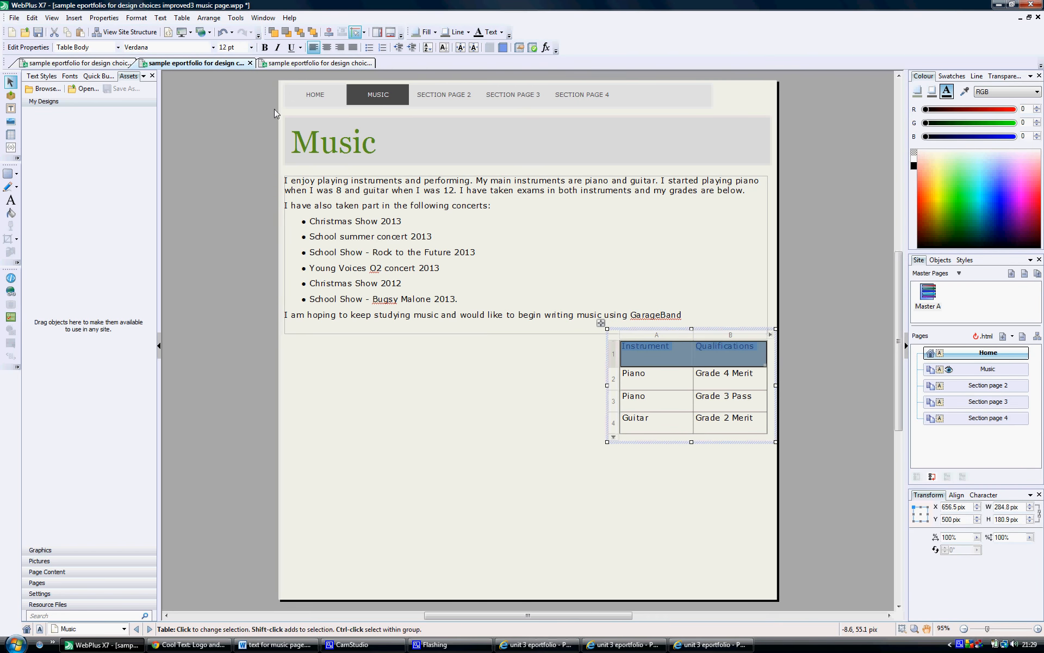
left_click(251, 48)
left_click(243, 168)
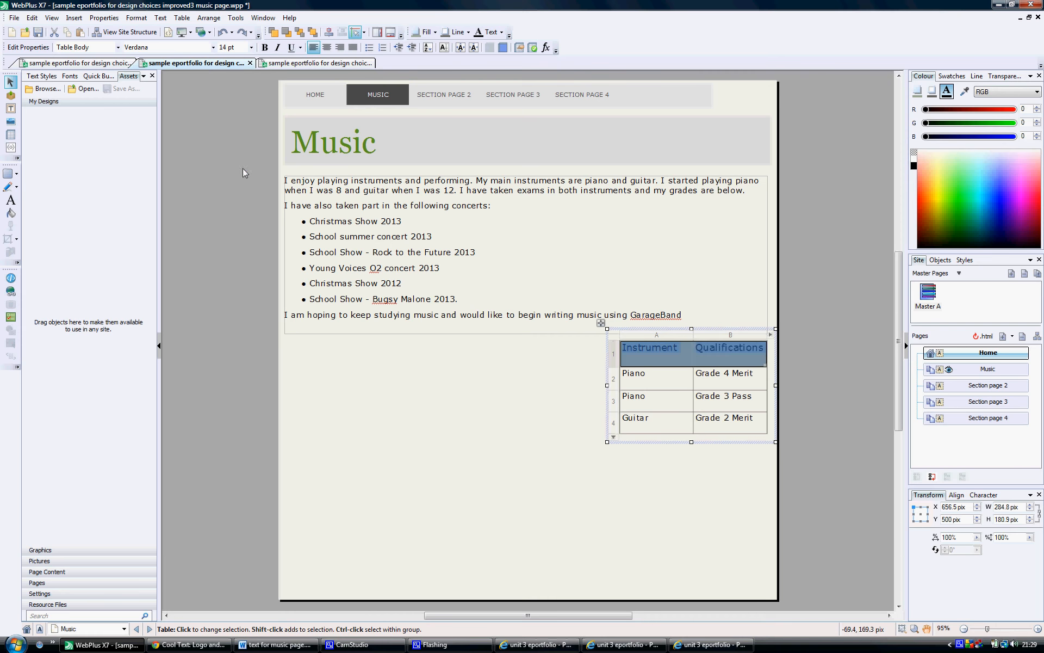
left_click(425, 503)
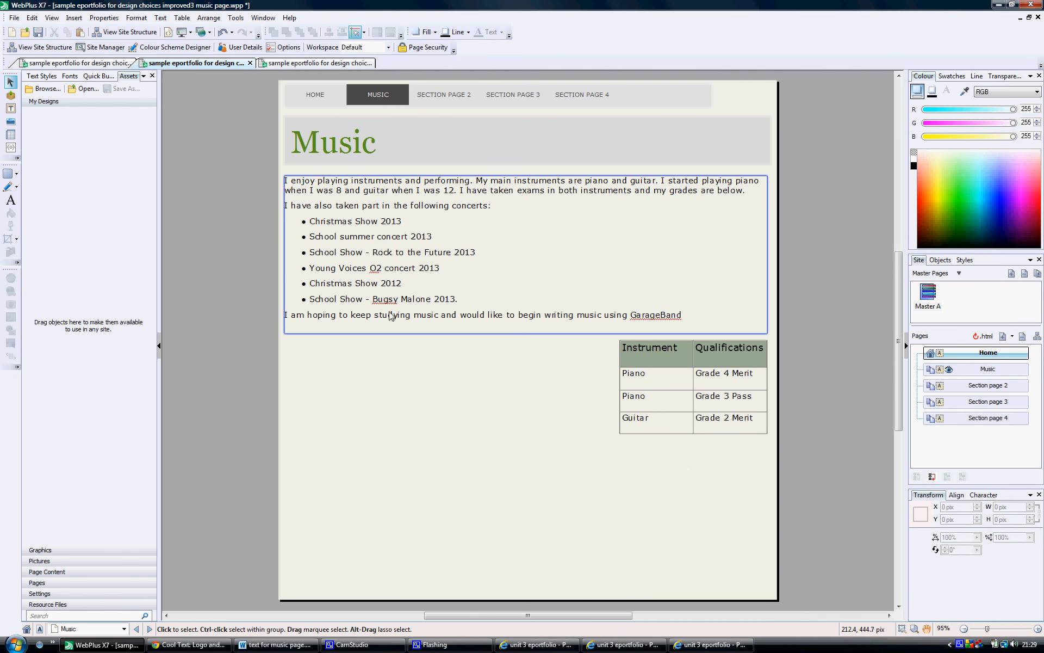
Preview the Music page in Internet Explorer to check the header row and row heights, and return to WebPlus.
left_click(14, 18)
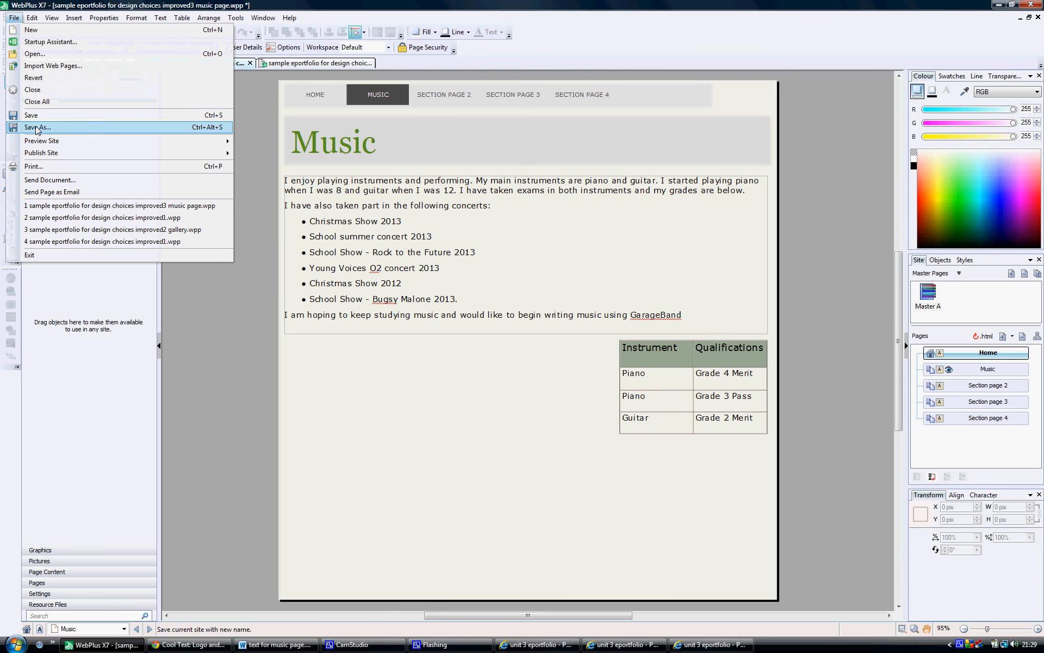
mouse_move(34, 142)
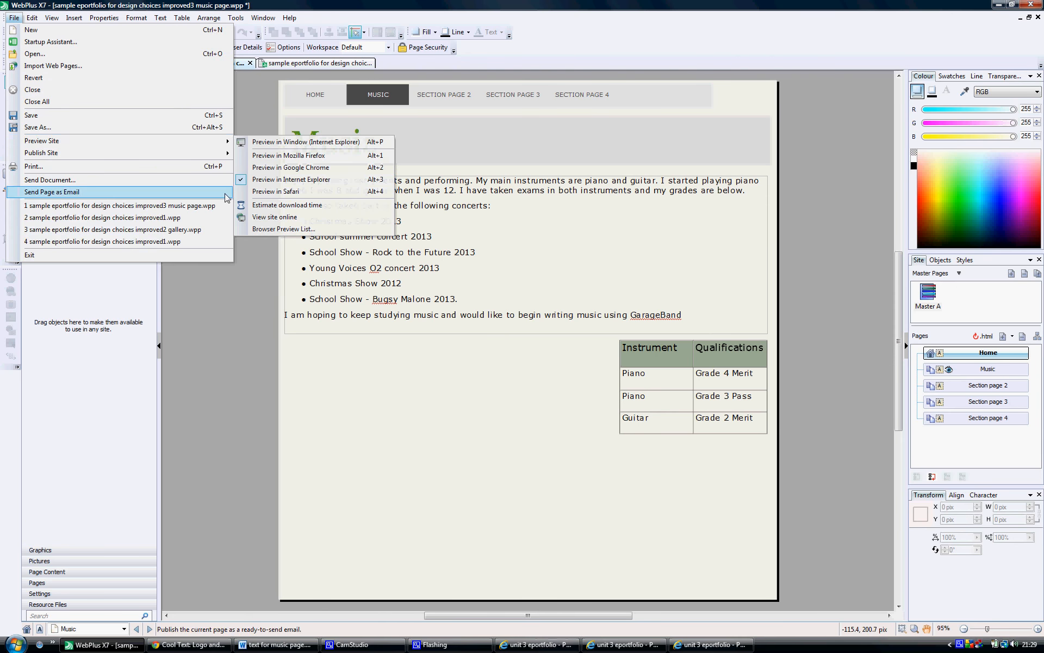
left_click(287, 180)
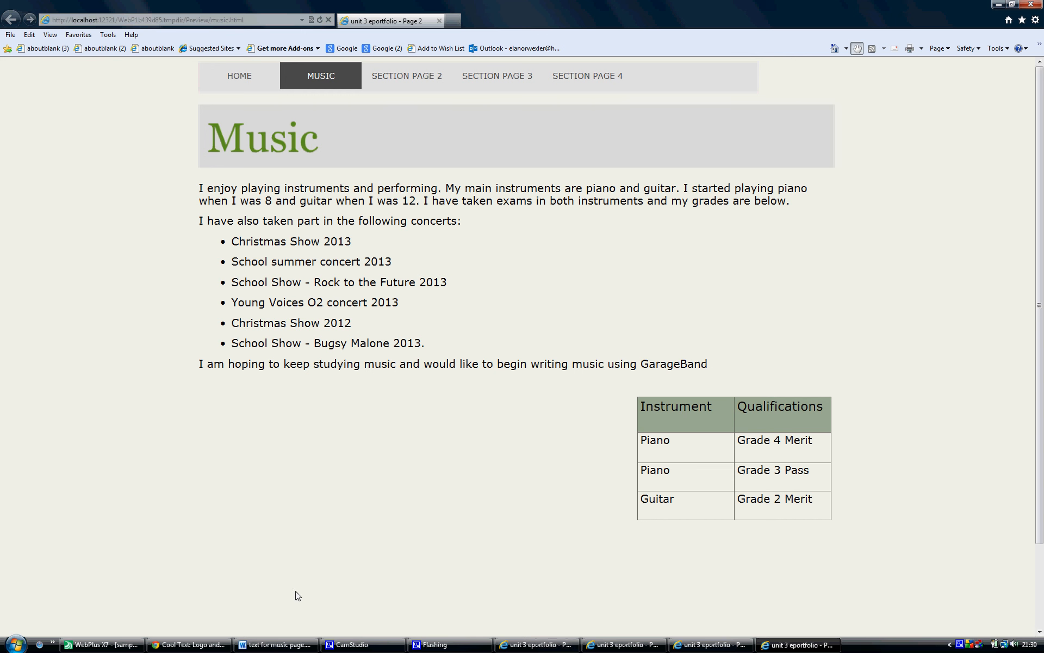
left_click(104, 644)
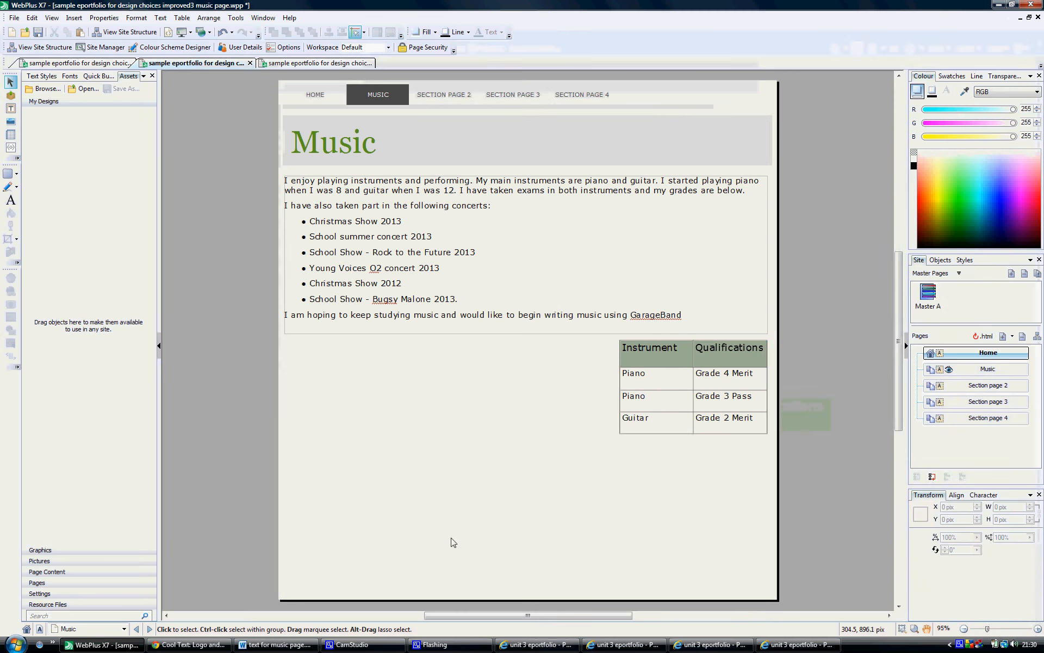
Fill the table's header row with the green scheme colour that matches the Music heading.
left_click(680, 357)
left_click_drag(690, 358, 714, 355)
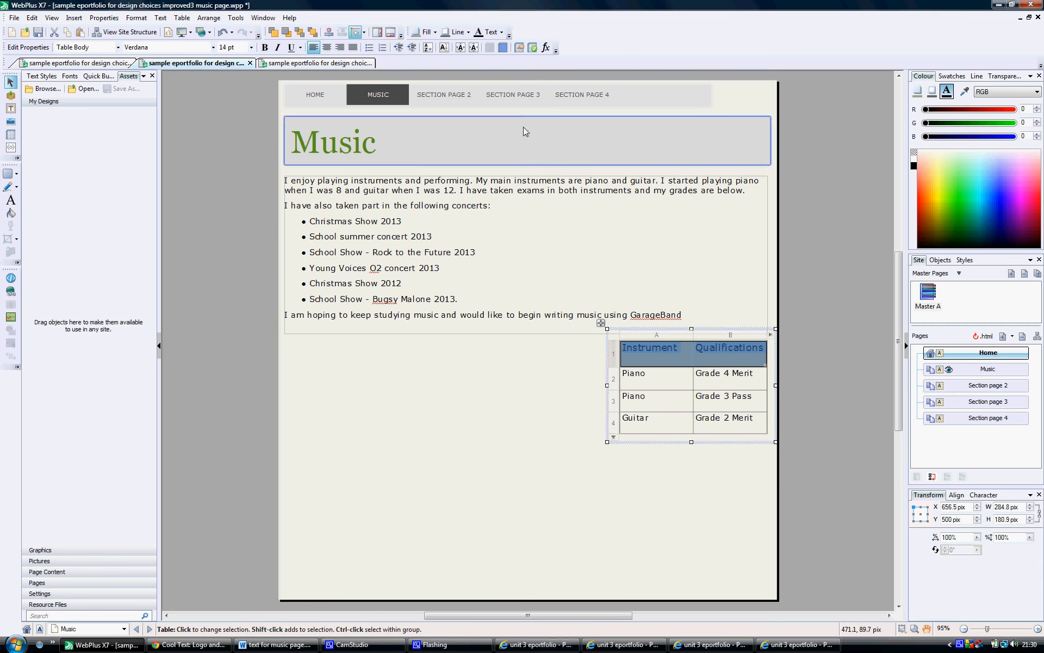
left_click(435, 33)
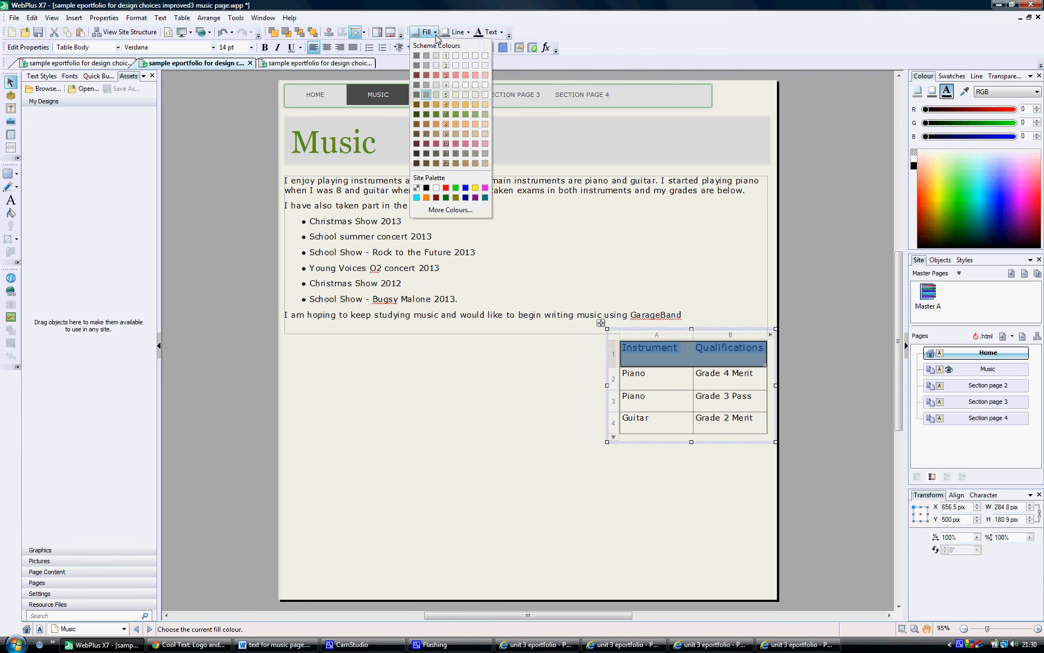
left_click(435, 113)
left_click(511, 411)
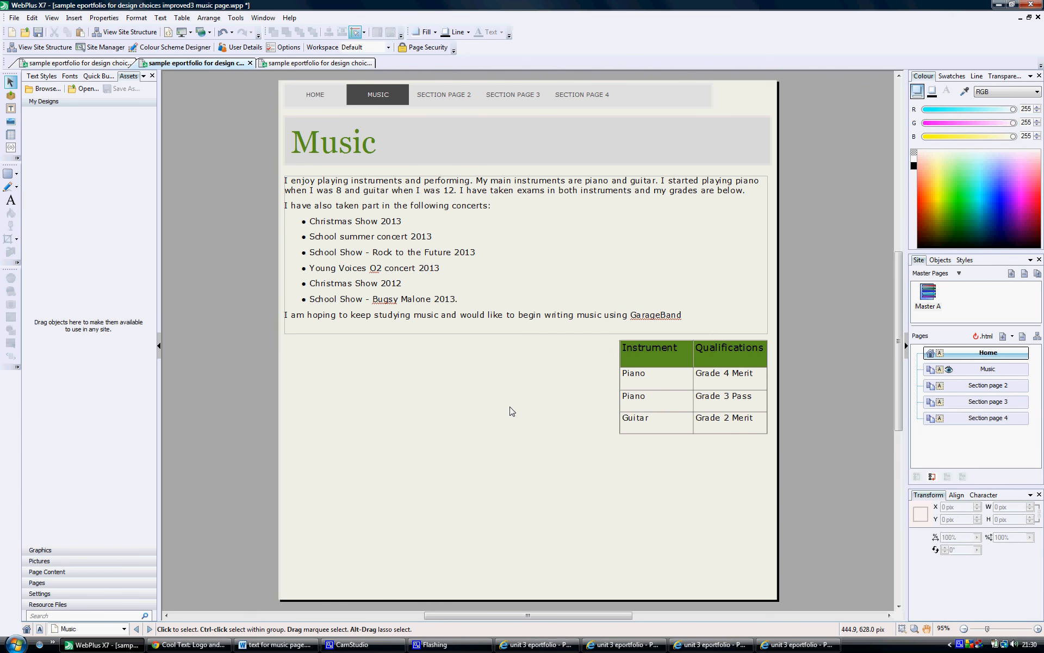